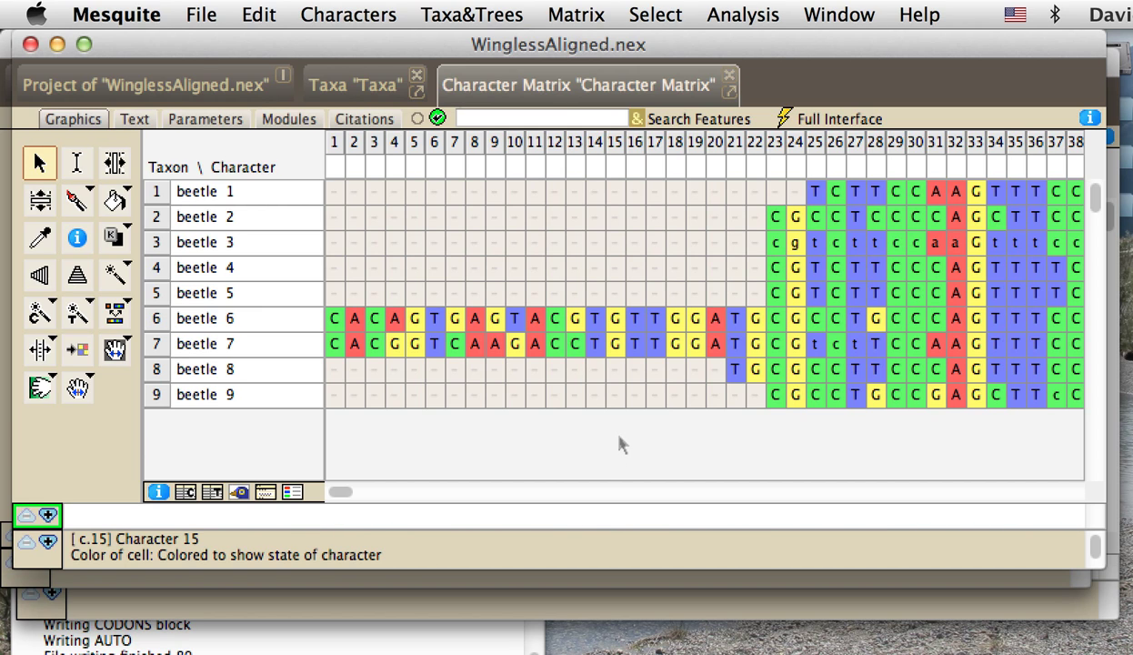
In the List of Characters, assign all WinglessAligned characters stop-codon-minimizing codon positions (3, 1, 2).
click(350, 13)
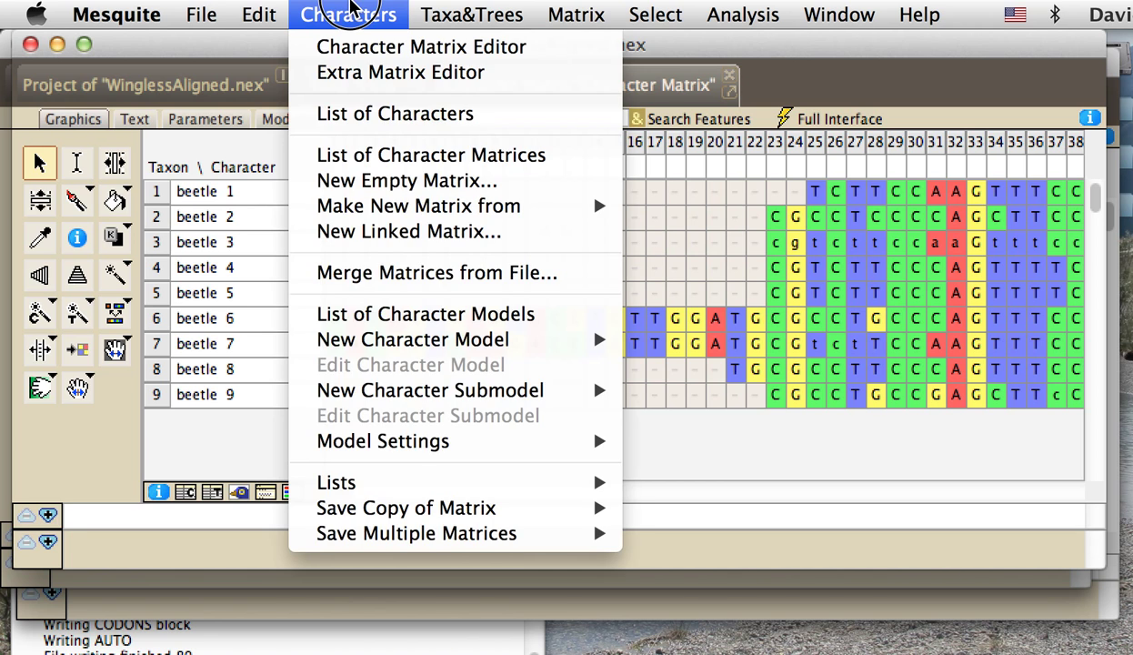
click(355, 115)
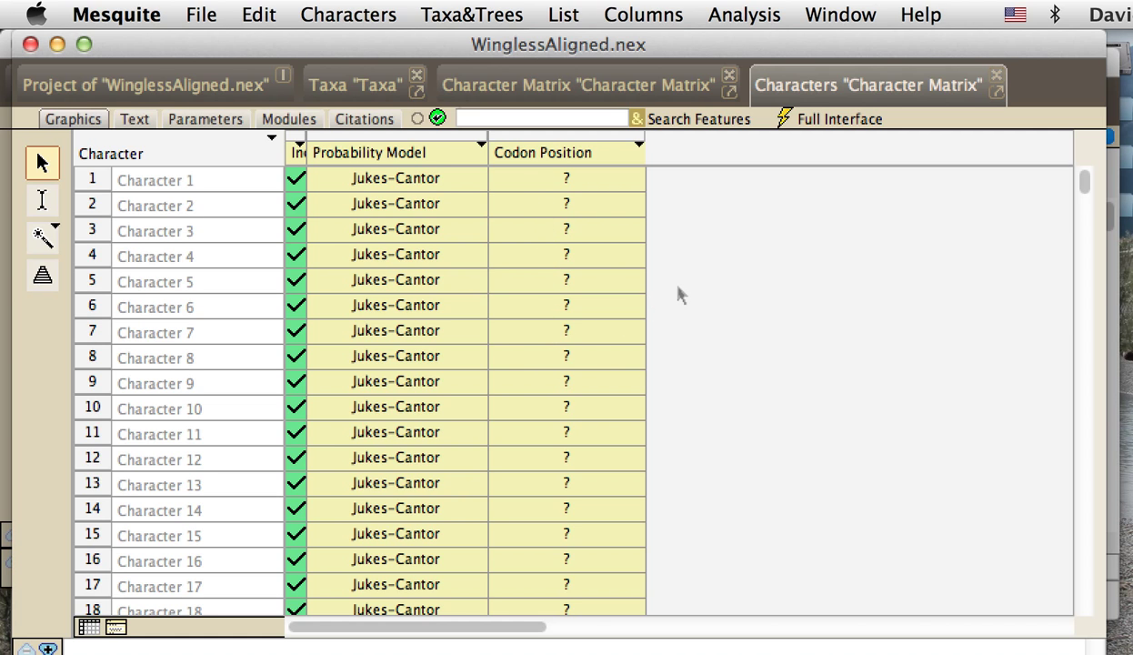
click(260, 13)
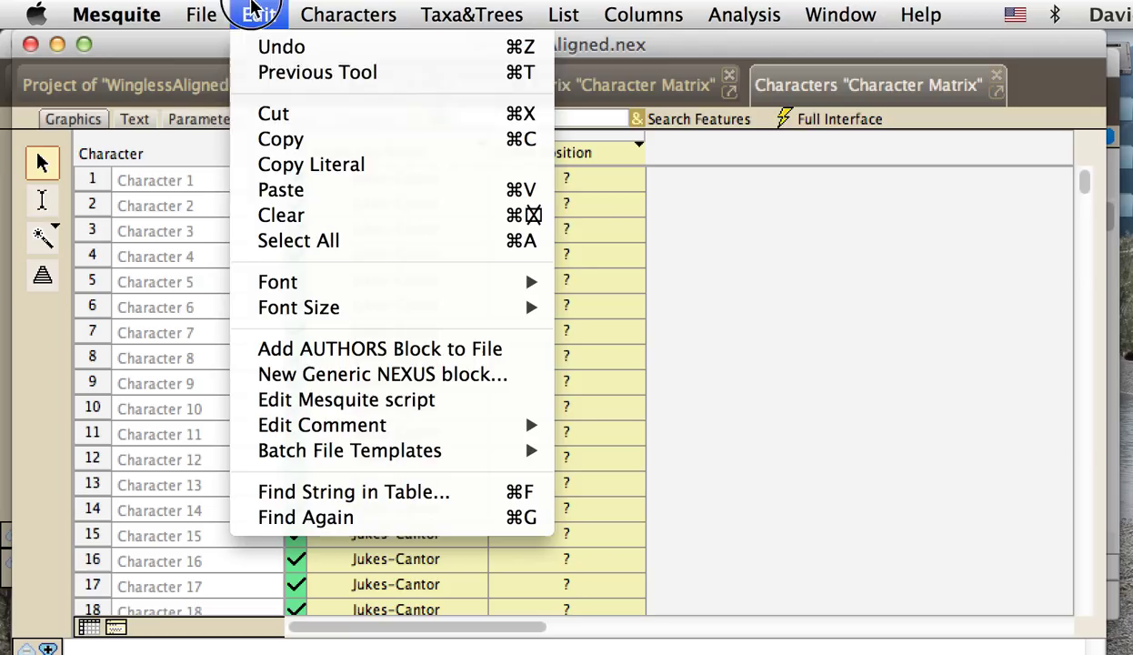
click(272, 241)
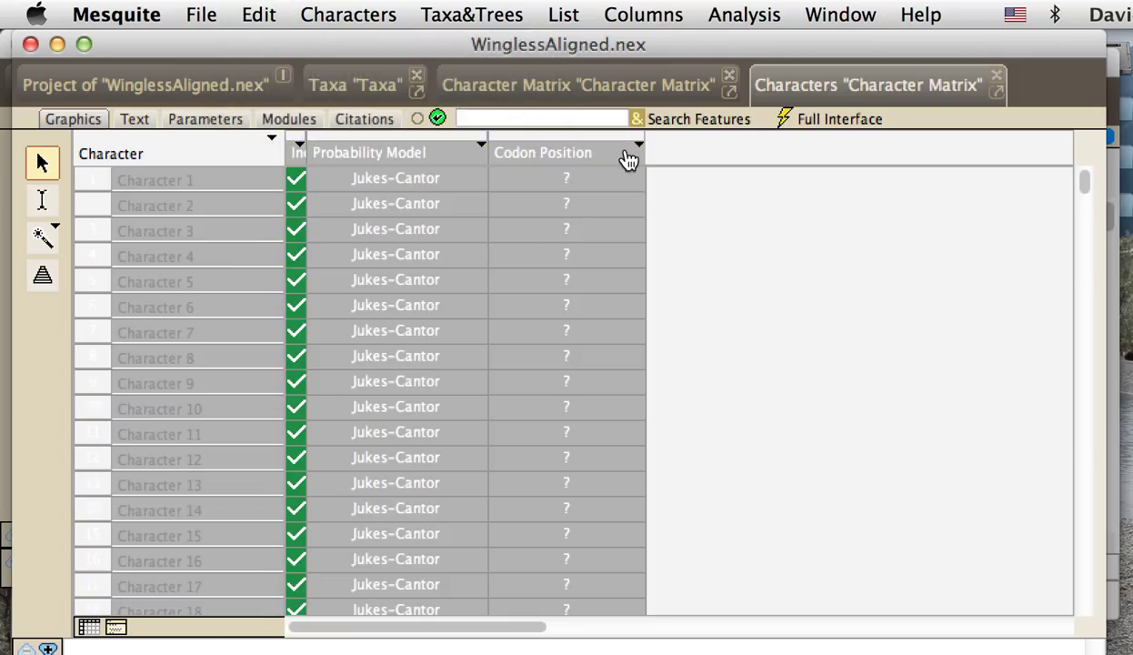
click(630, 152)
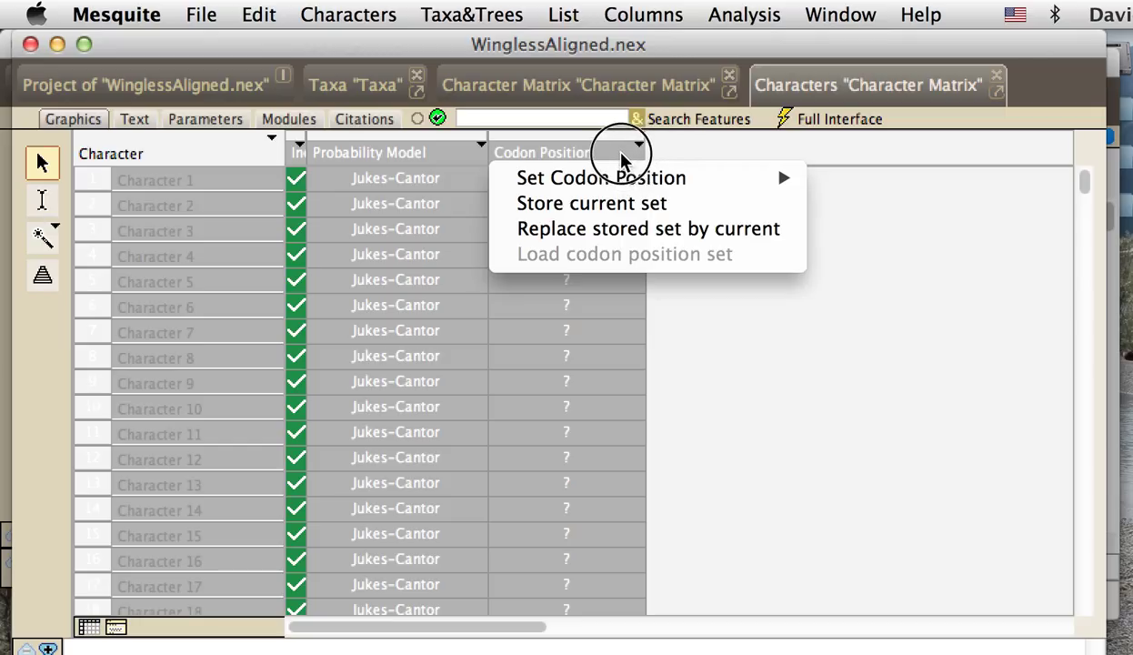
mouse_move(629, 179)
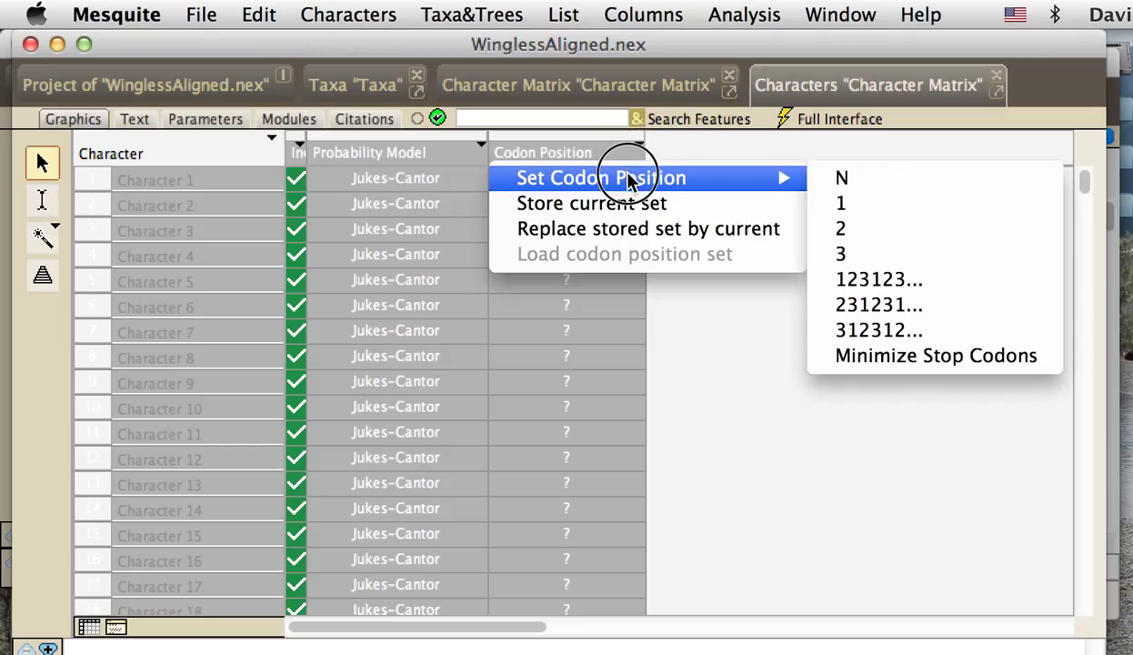
click(878, 358)
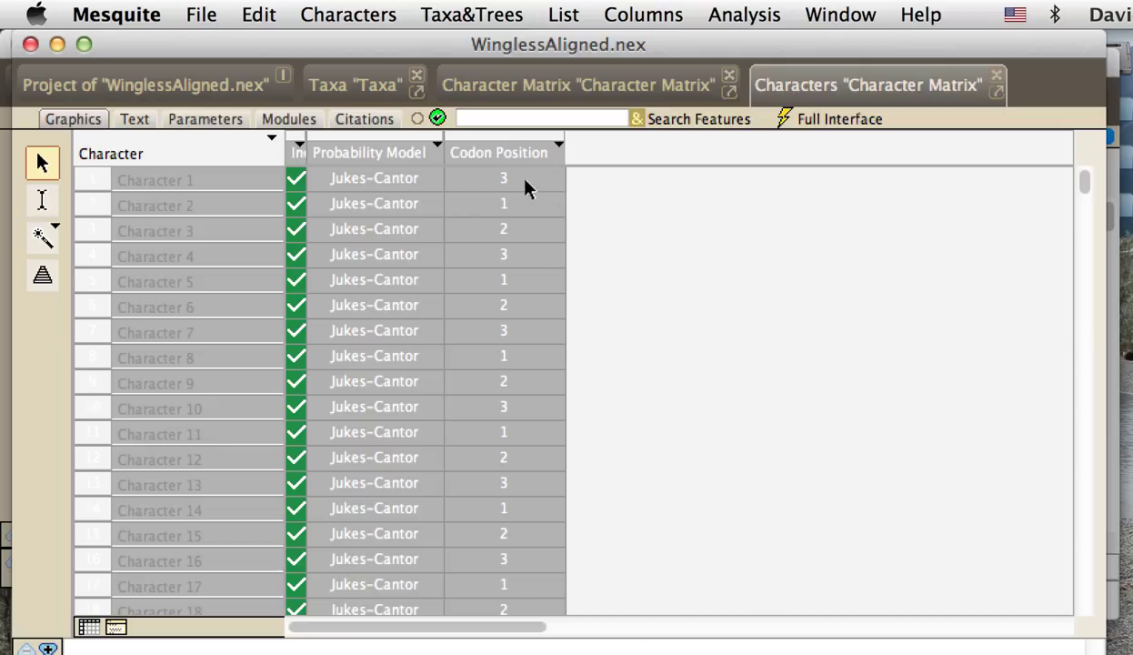
click(653, 376)
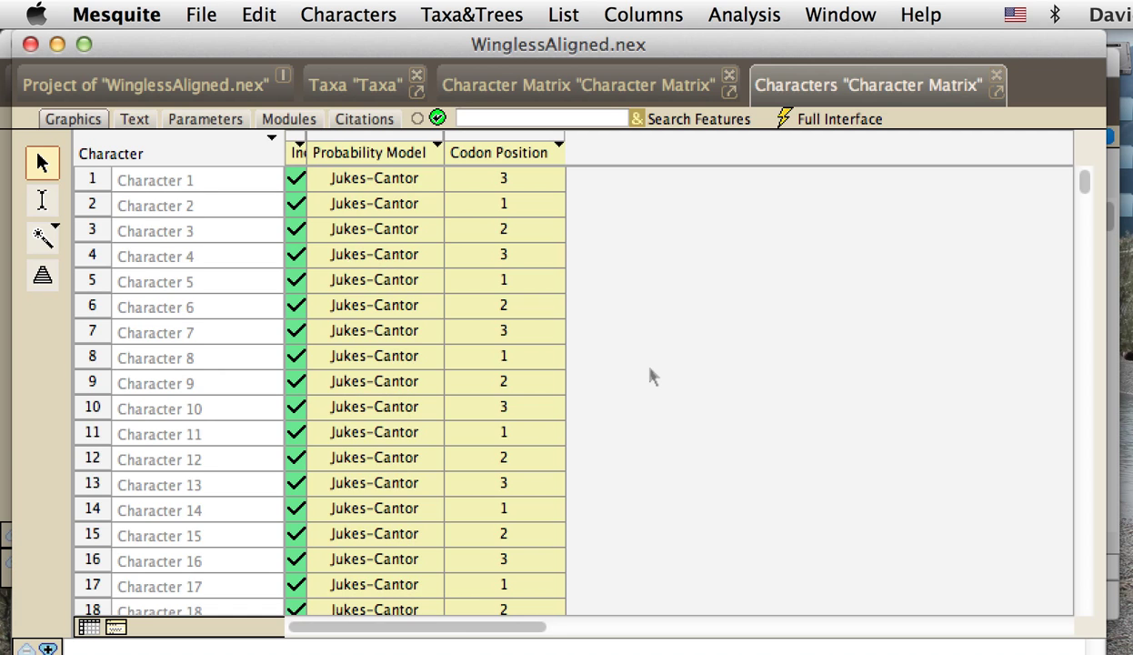
Switch back to the WinglessAligned Character Matrix view.
click(574, 82)
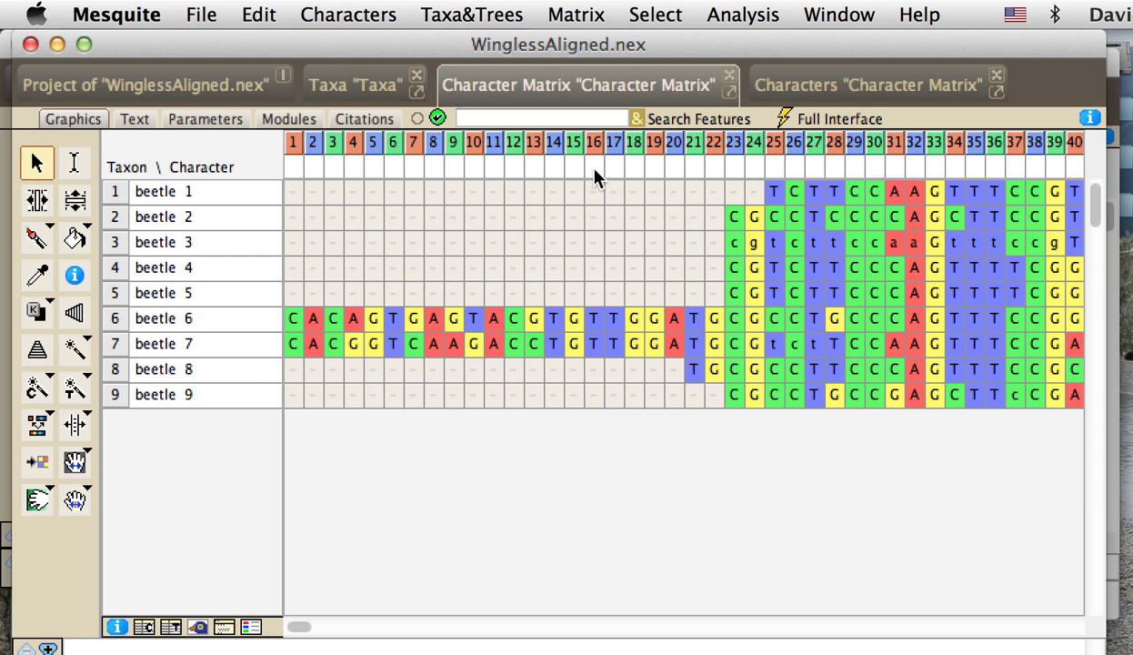
Apply Color Nucleotide by Amino Acid to the WinglessAligned matrix cells.
click(576, 13)
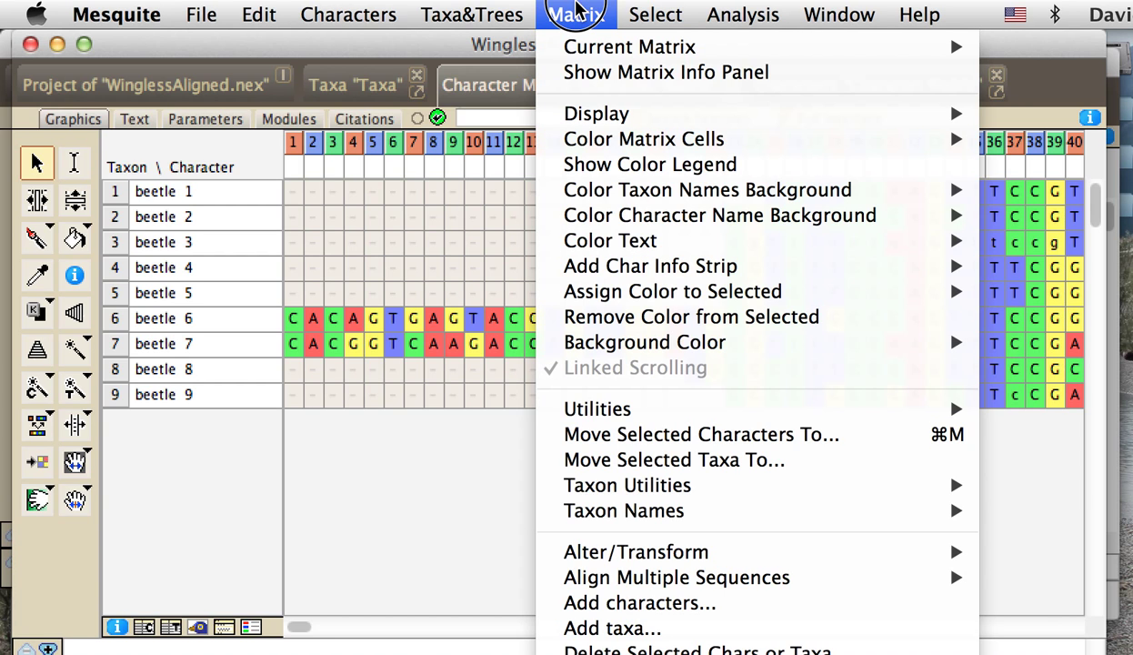
mouse_move(611, 141)
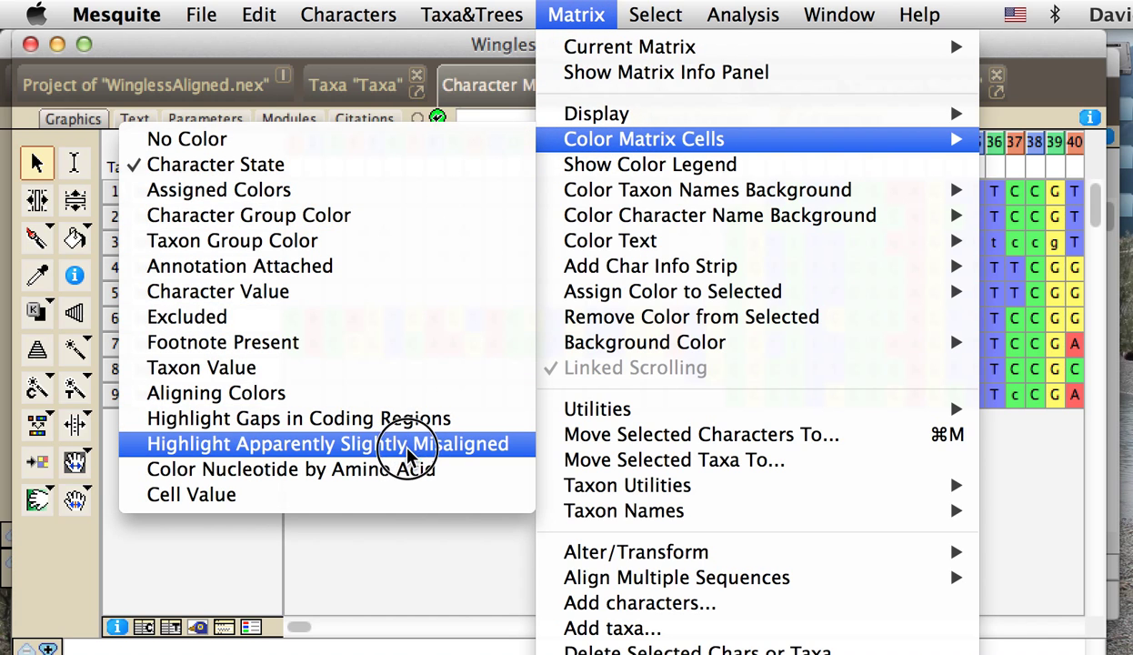
click(407, 479)
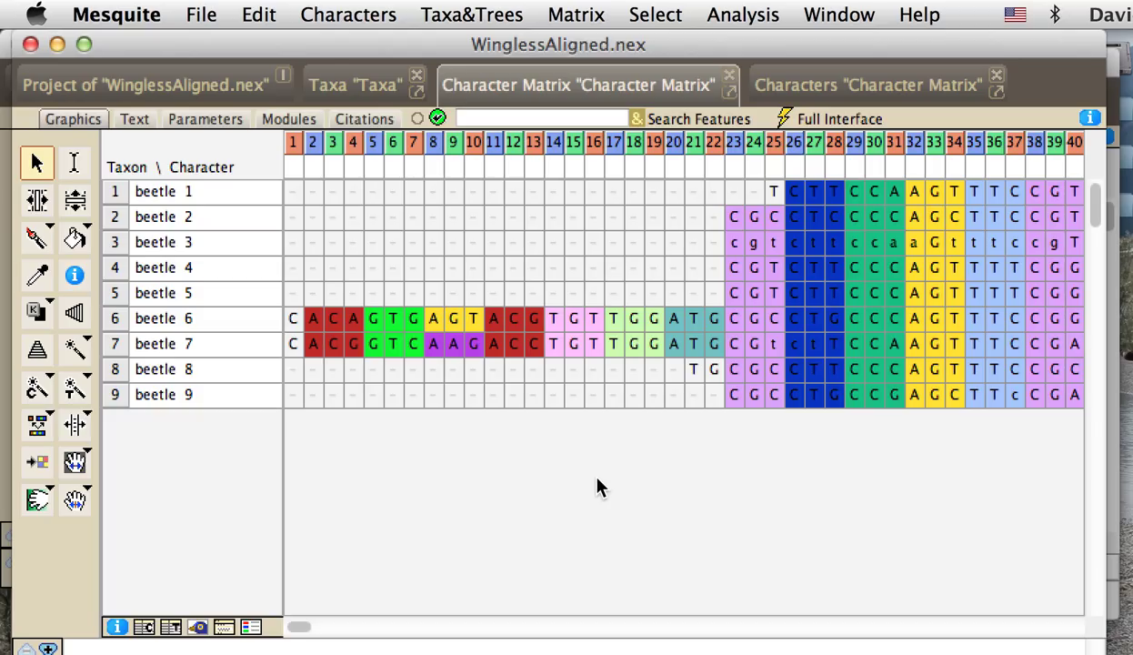
Display the amino-acid colour legend beside the WinglessAligned matrix.
click(575, 13)
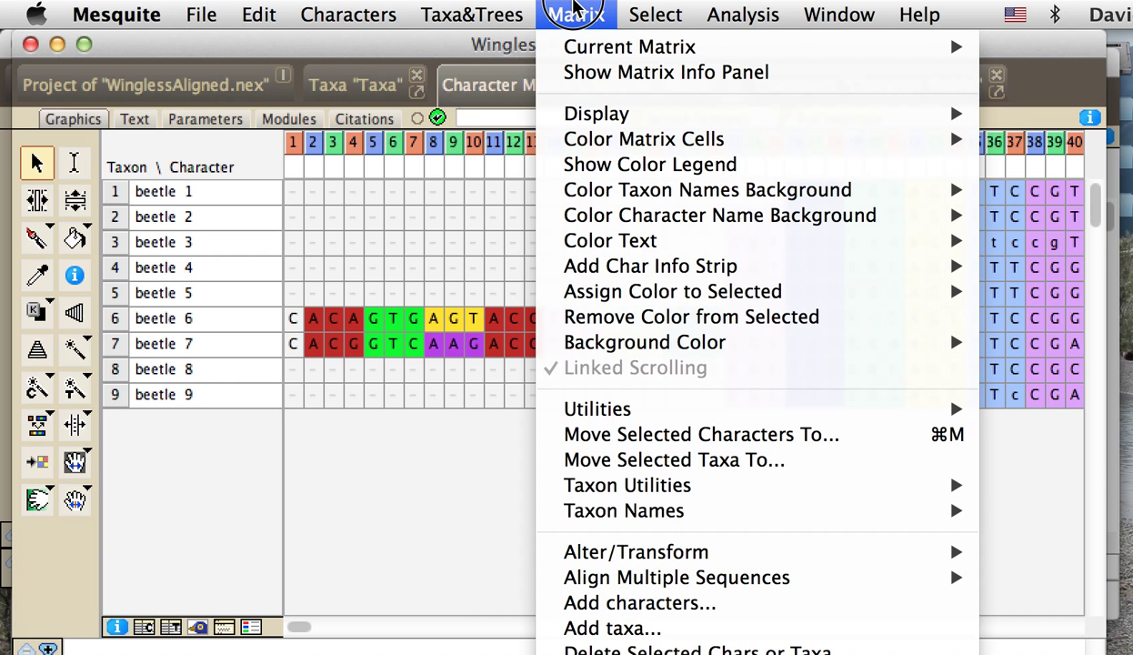
click(573, 12)
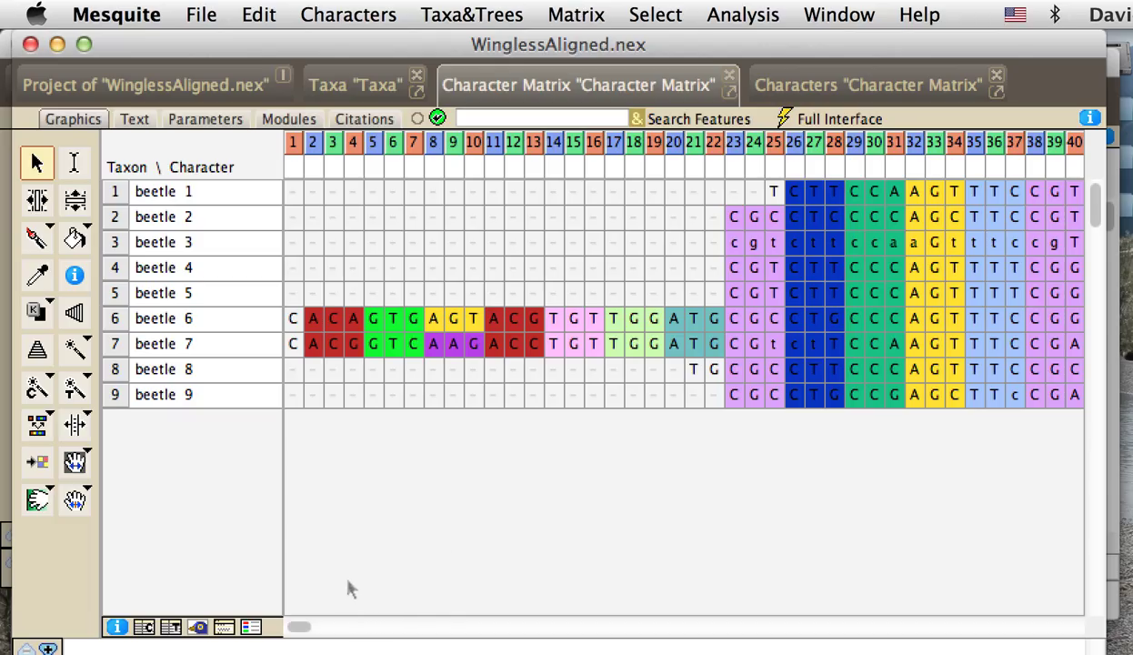
click(251, 627)
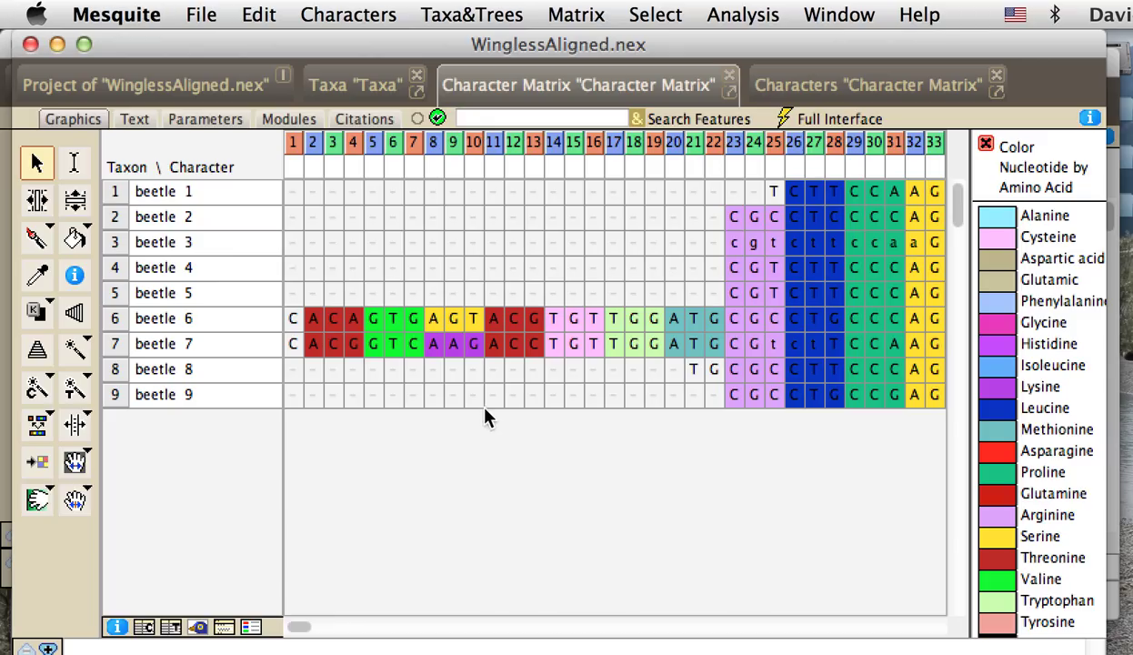
Close WinglessAligned.nex, discarding its changes.
click(30, 43)
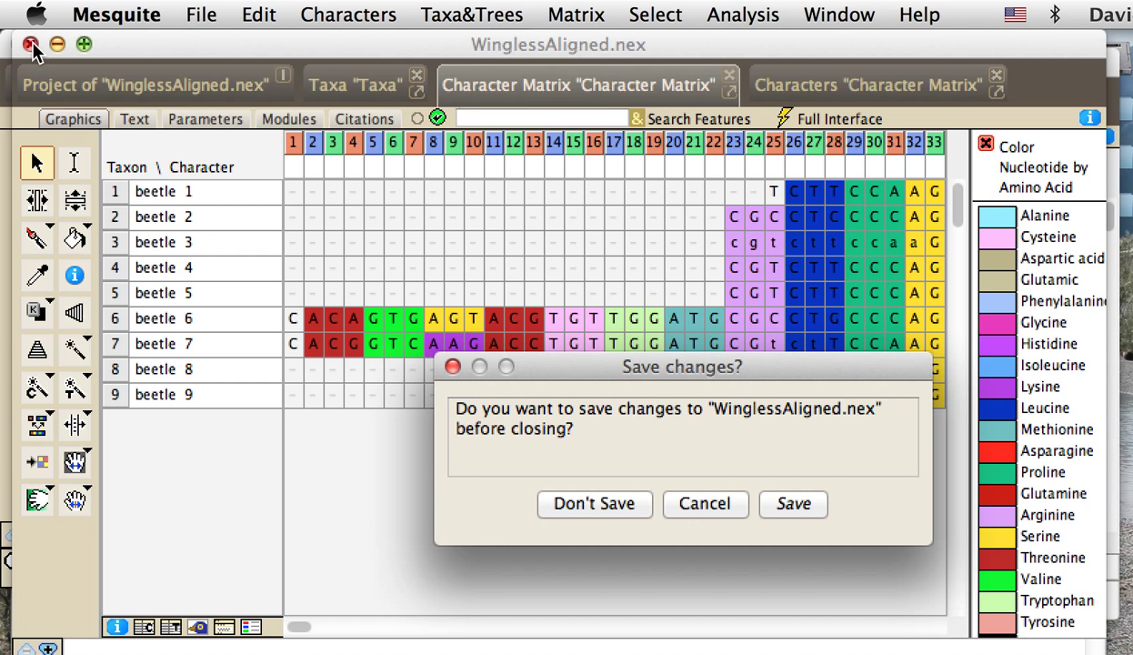
click(582, 507)
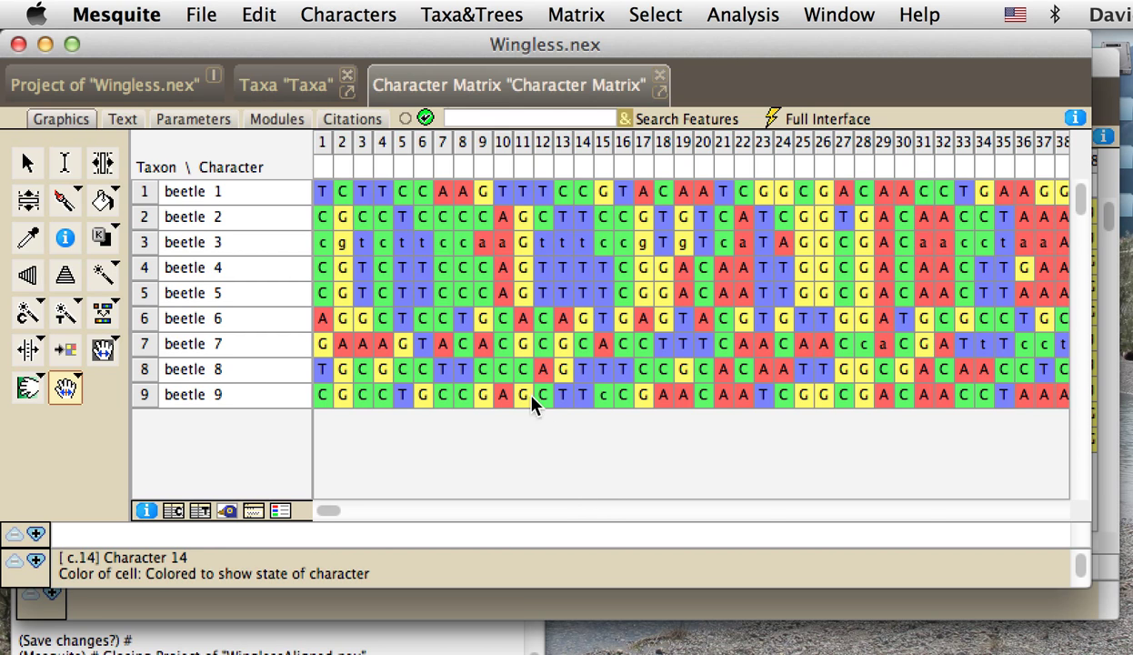
In the List of Characters, set all Wingless.nex characters to codon positions 123123... from character 1.
click(342, 16)
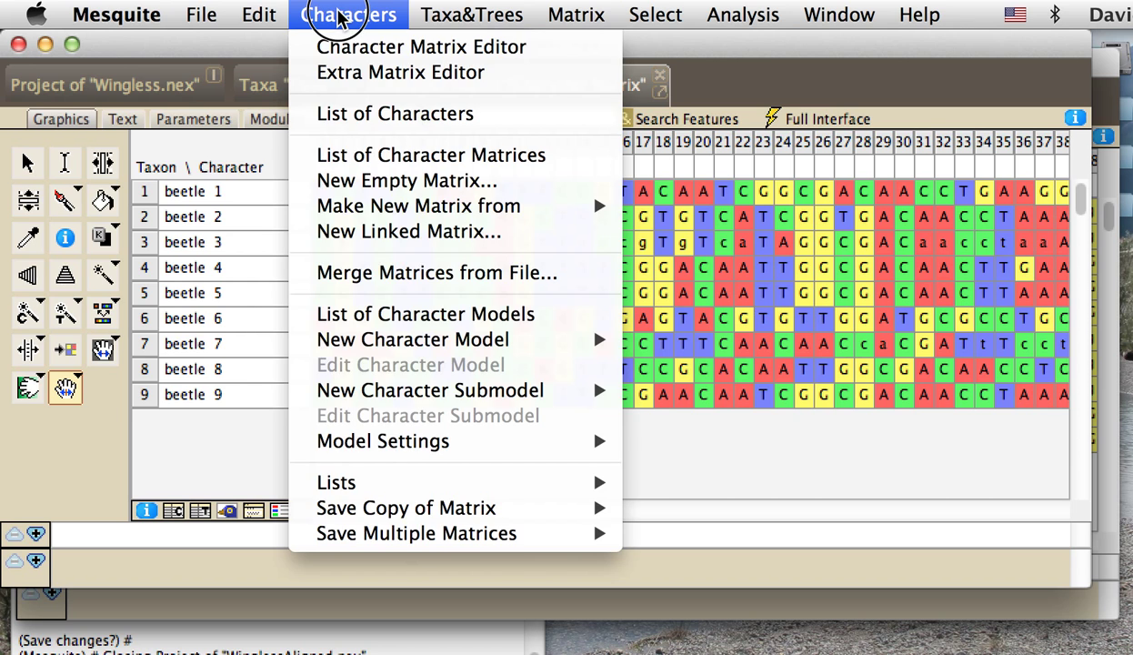
click(344, 115)
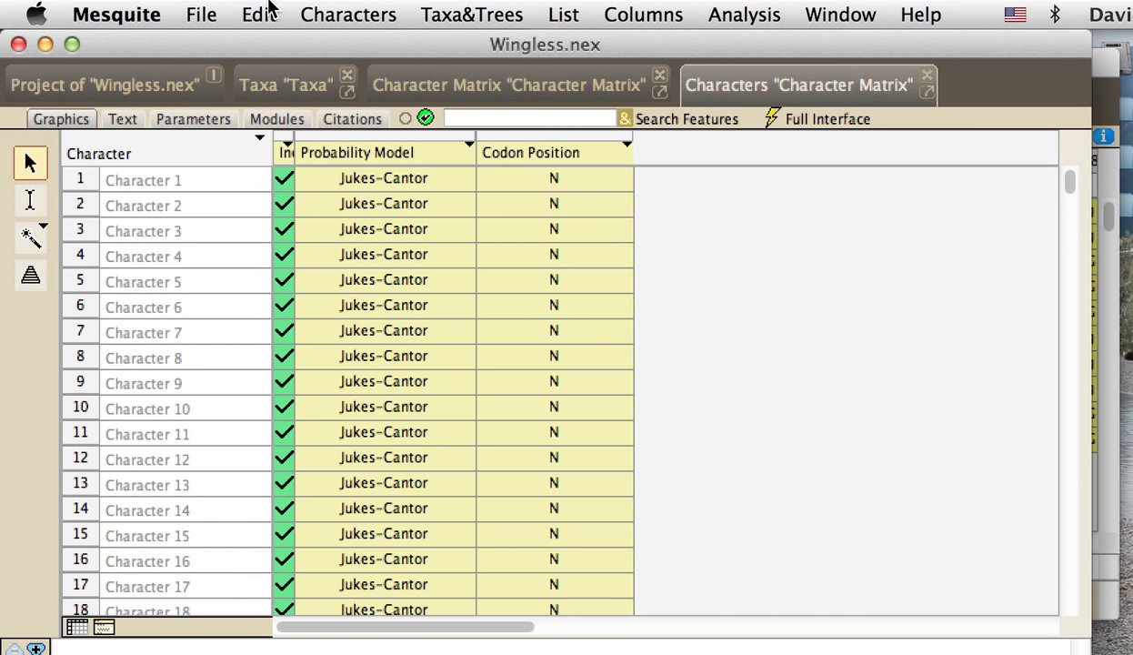
click(263, 15)
click(287, 245)
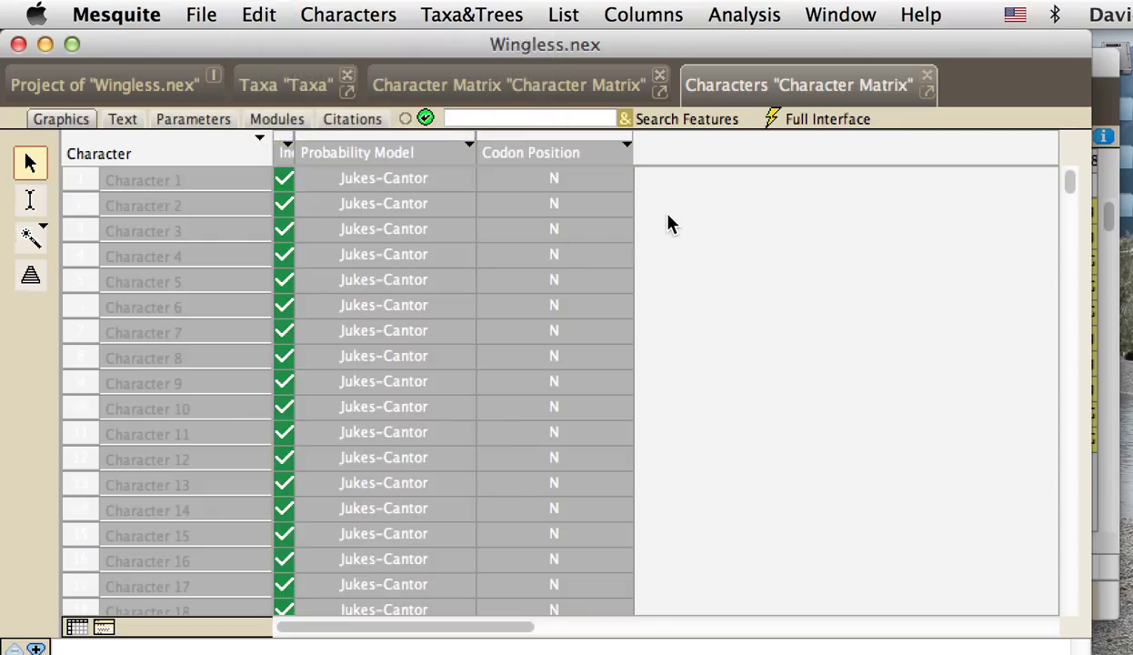
click(590, 156)
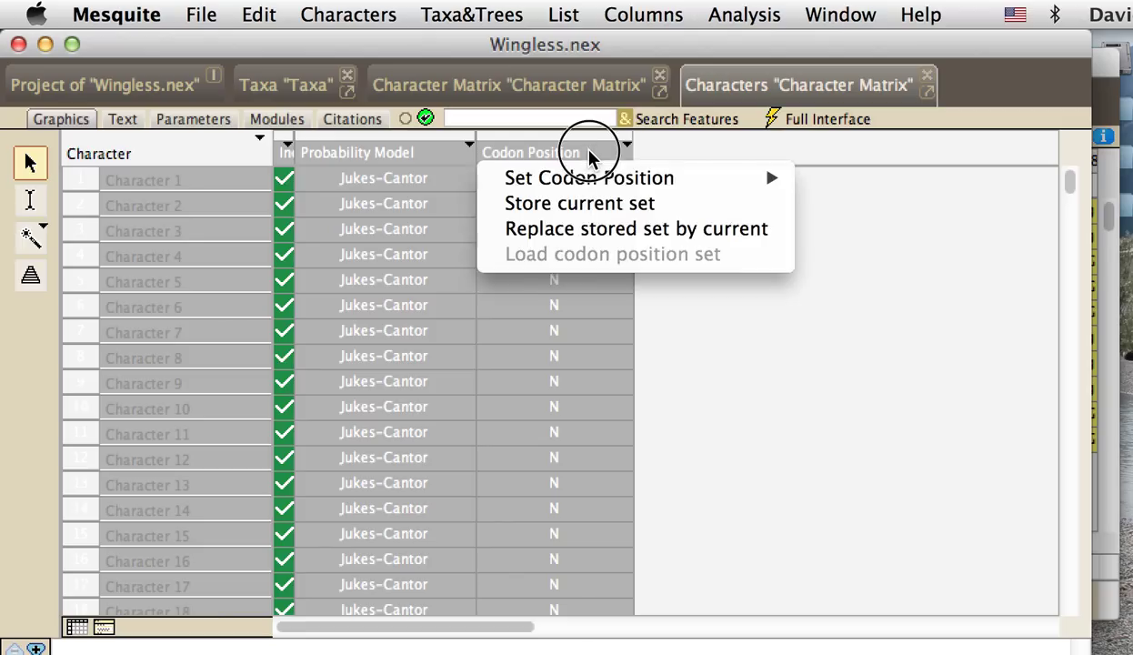
mouse_move(590, 178)
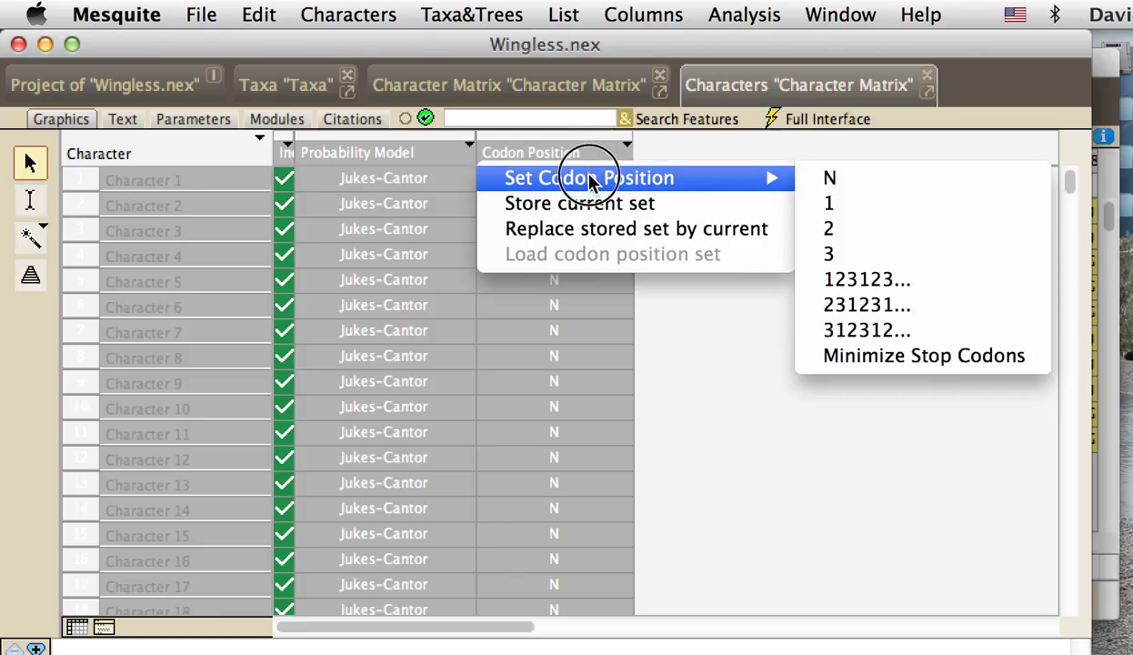
click(927, 281)
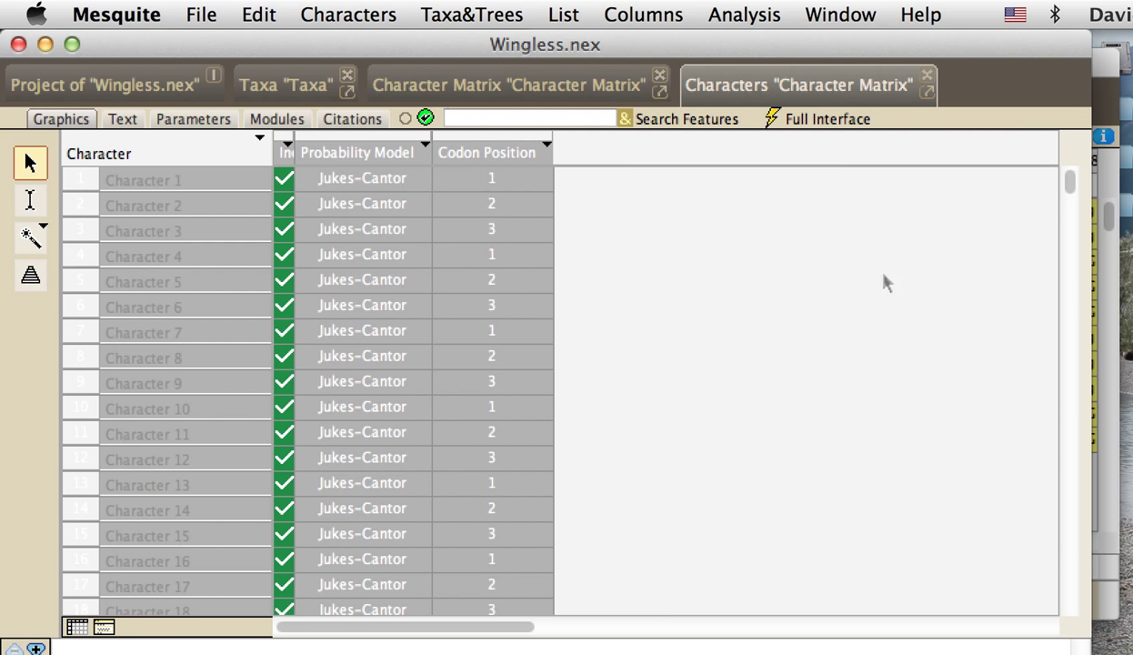
click(835, 271)
Back in the Wingless.nex matrix, apply Color Nucleotide by Amino Acid to its cells.
click(523, 80)
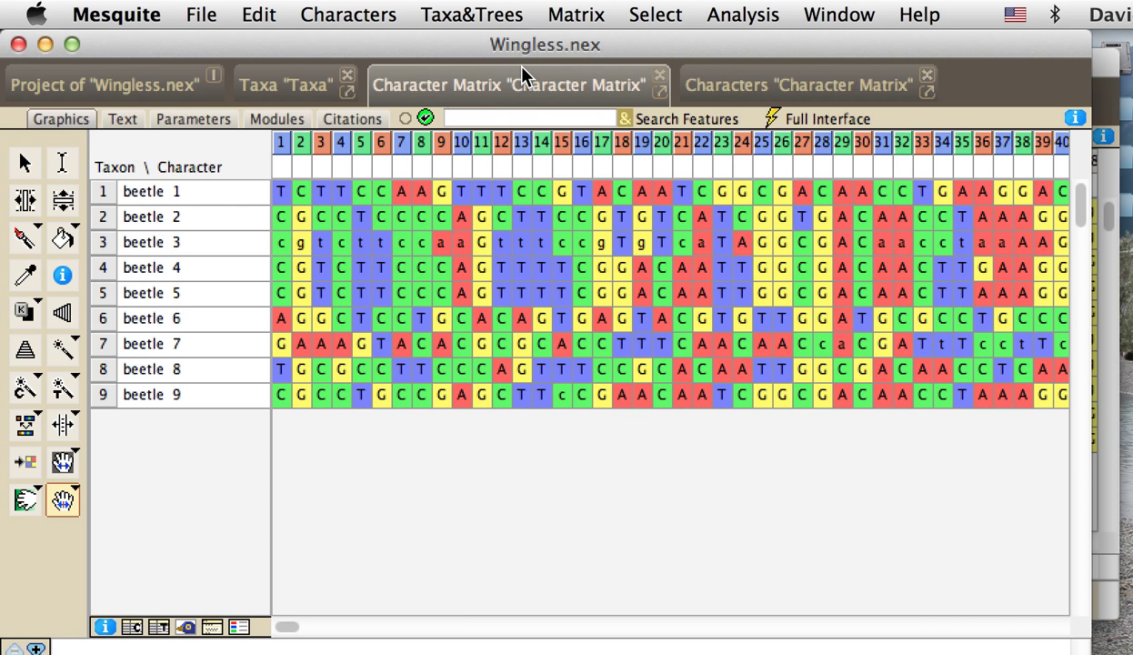
click(578, 16)
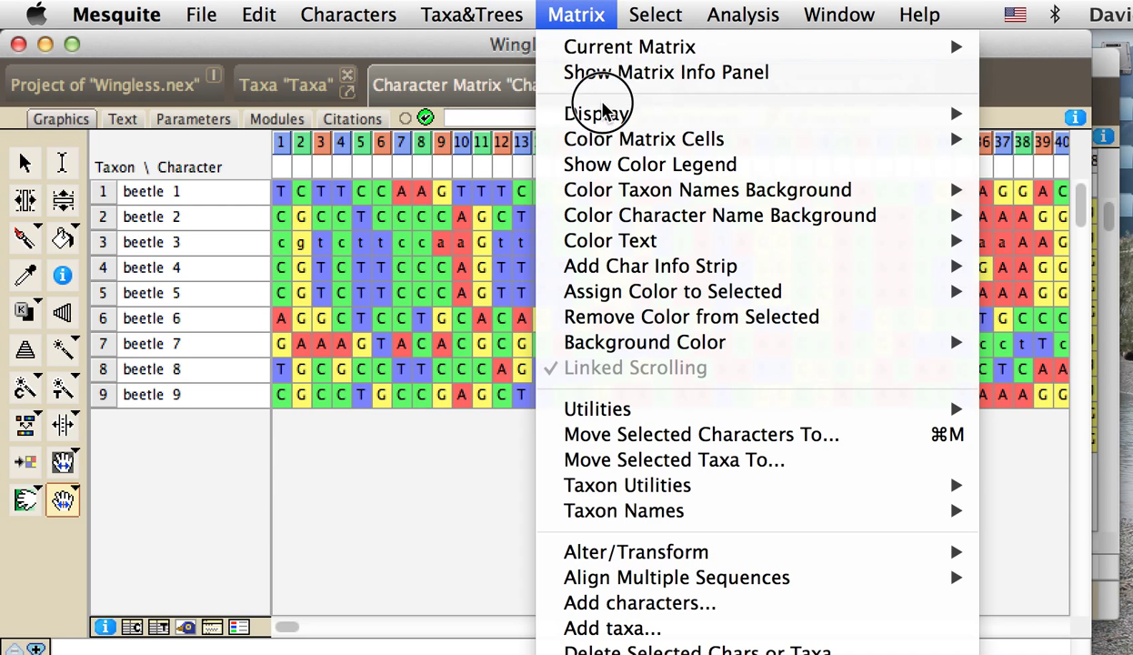
mouse_move(605, 144)
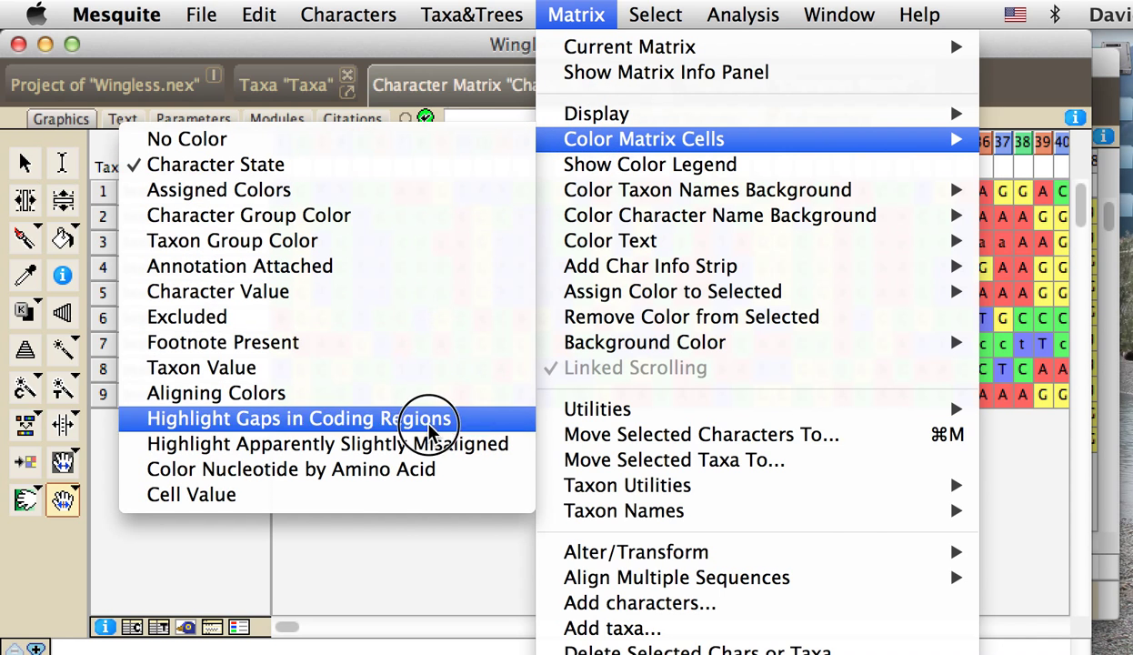
click(425, 470)
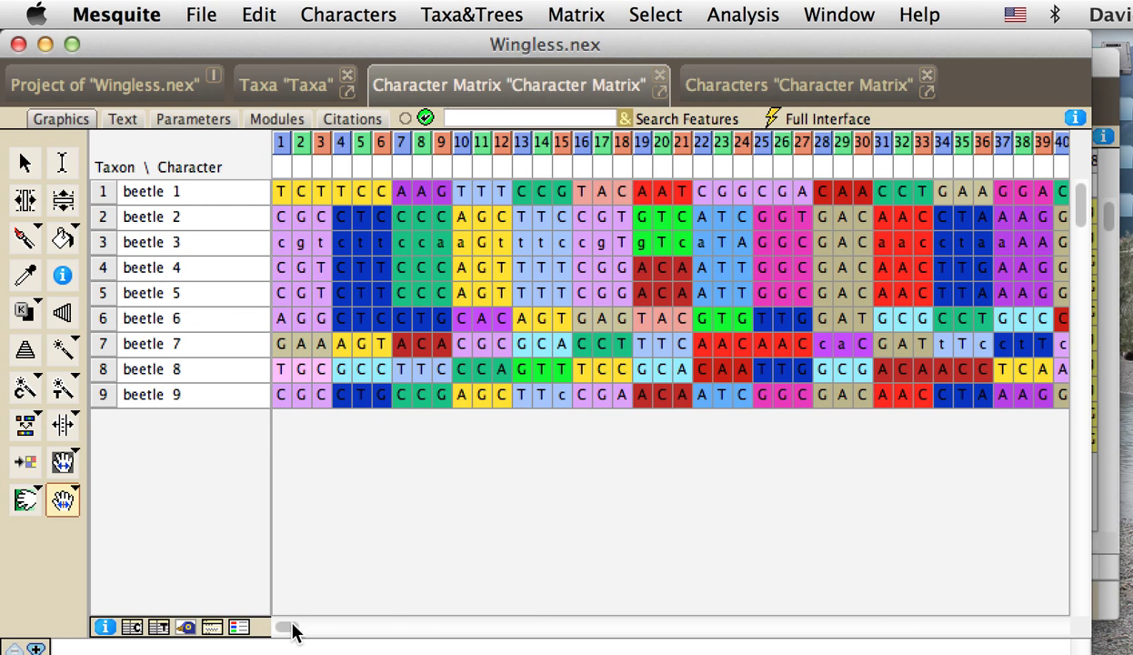
drag(288, 629, 256, 643)
Try Shift to Minimize Stop Codons on the Wingless matrix with nothing selected.
click(580, 17)
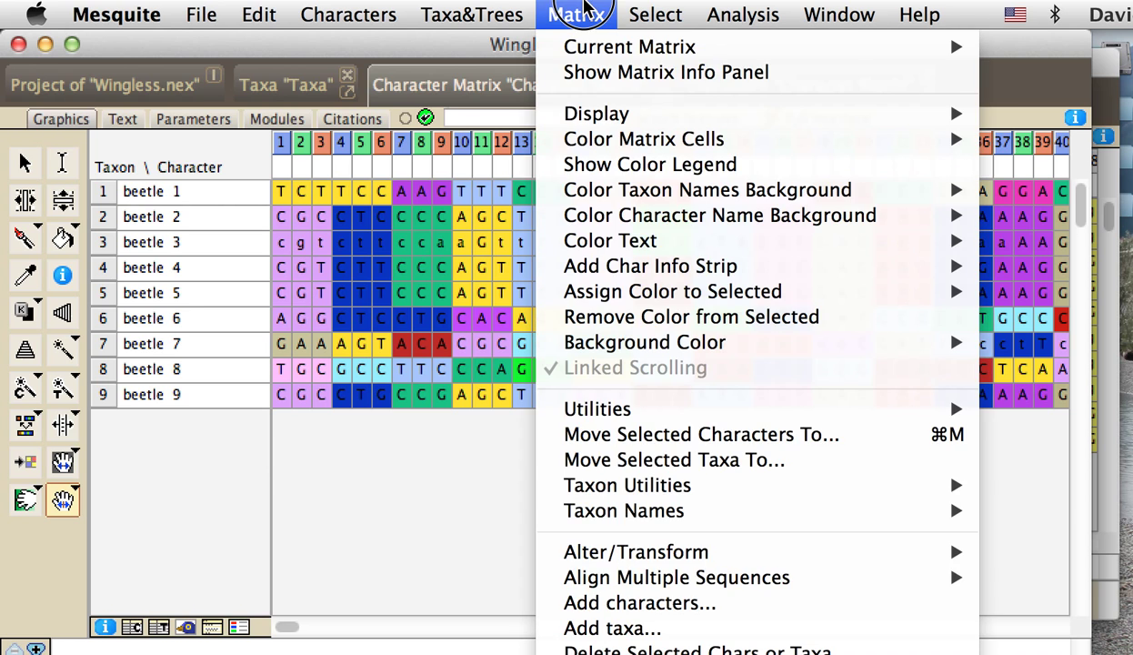
mouse_move(602, 549)
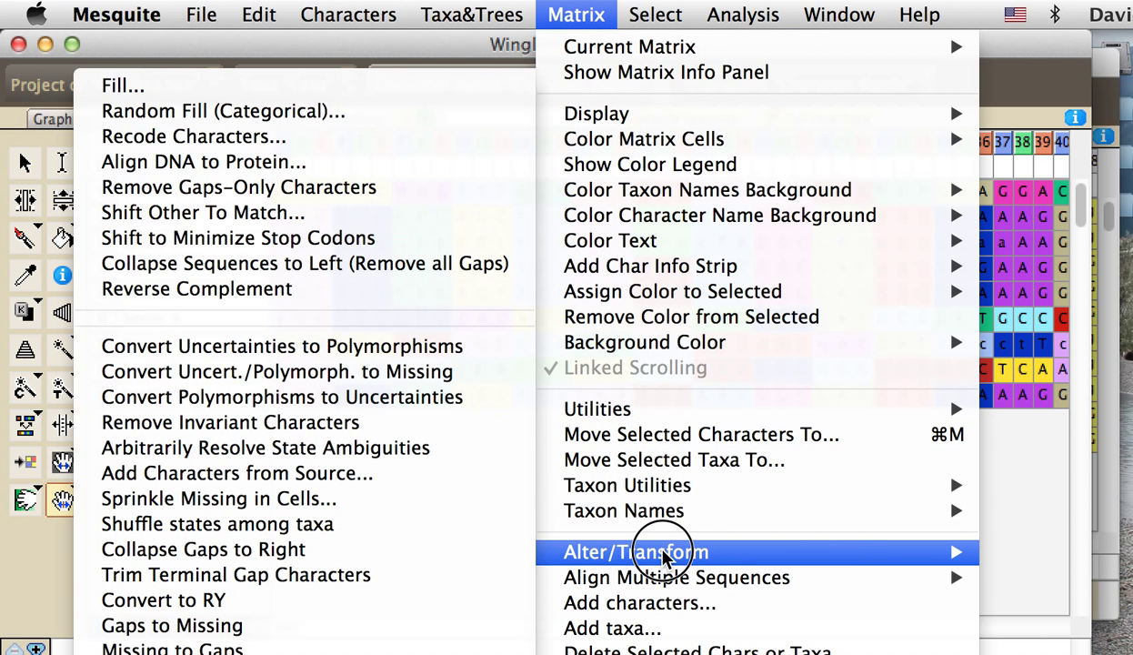
click(345, 239)
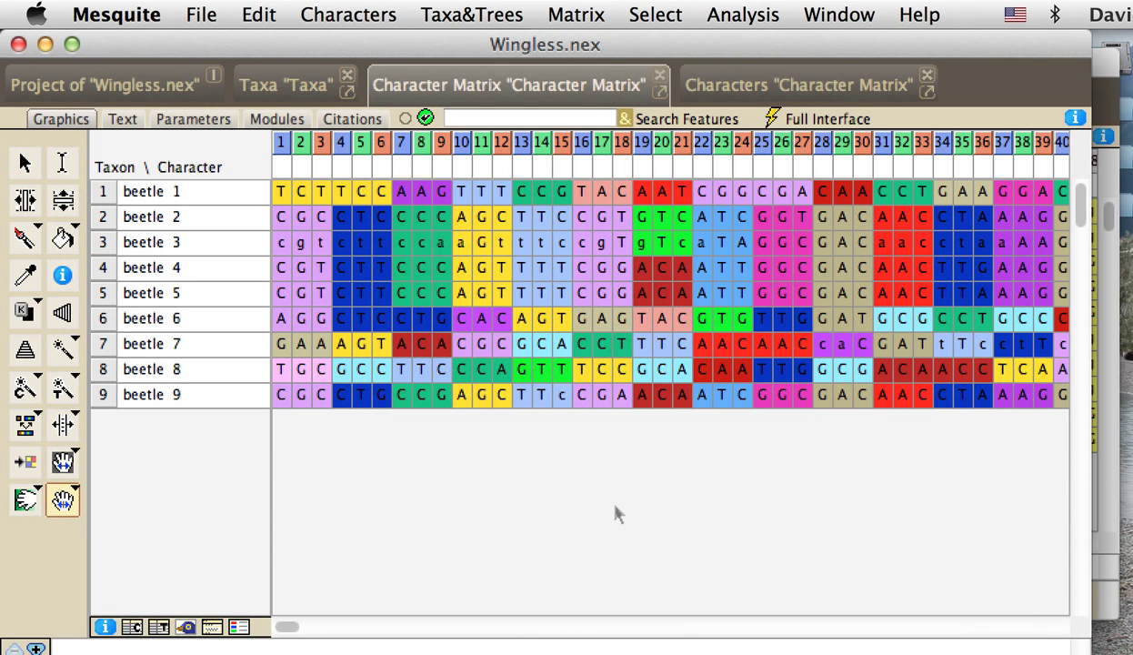
drag(293, 626, 385, 630)
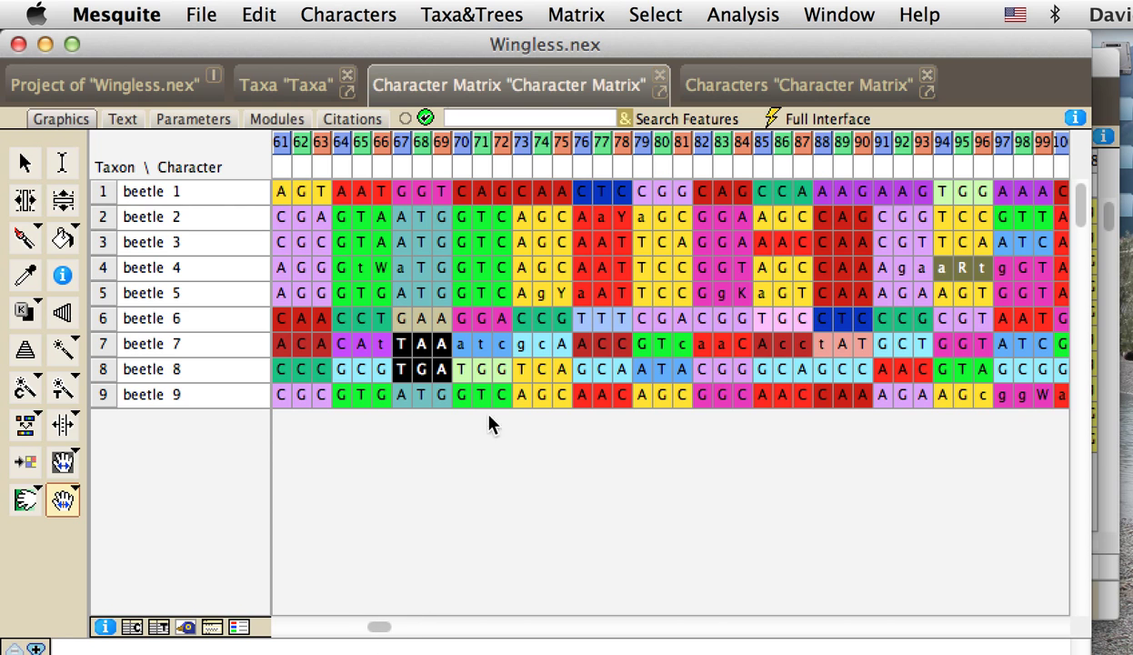
Select the entire Wingless matrix and shift all sequences to minimize stop codons.
click(259, 15)
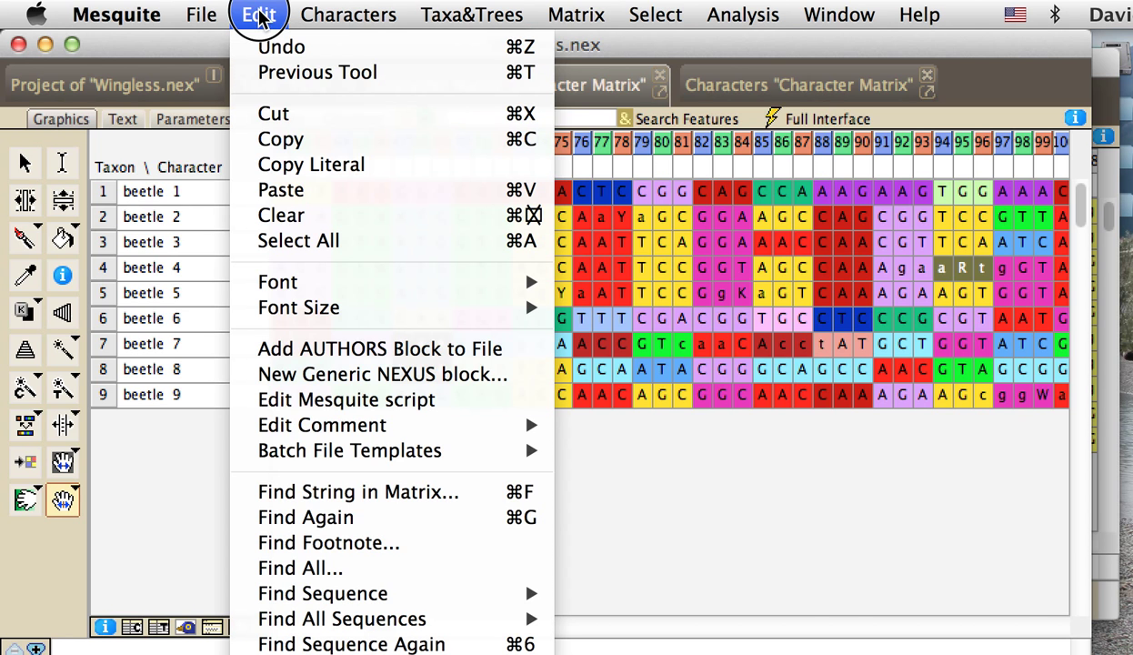
click(299, 240)
click(599, 20)
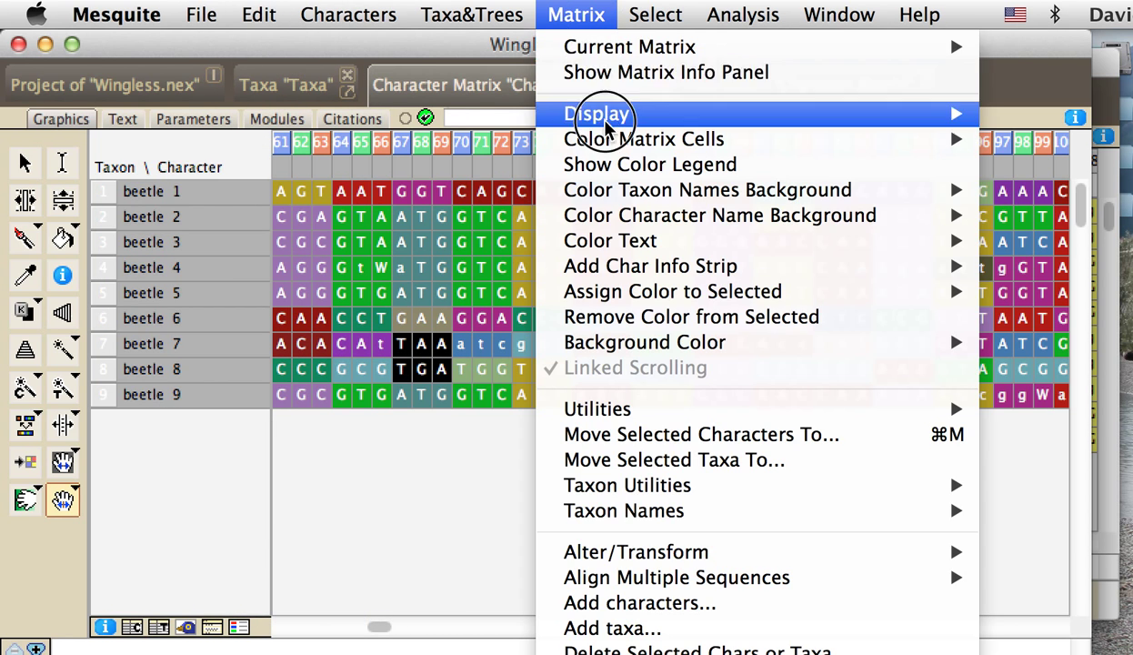
mouse_move(629, 555)
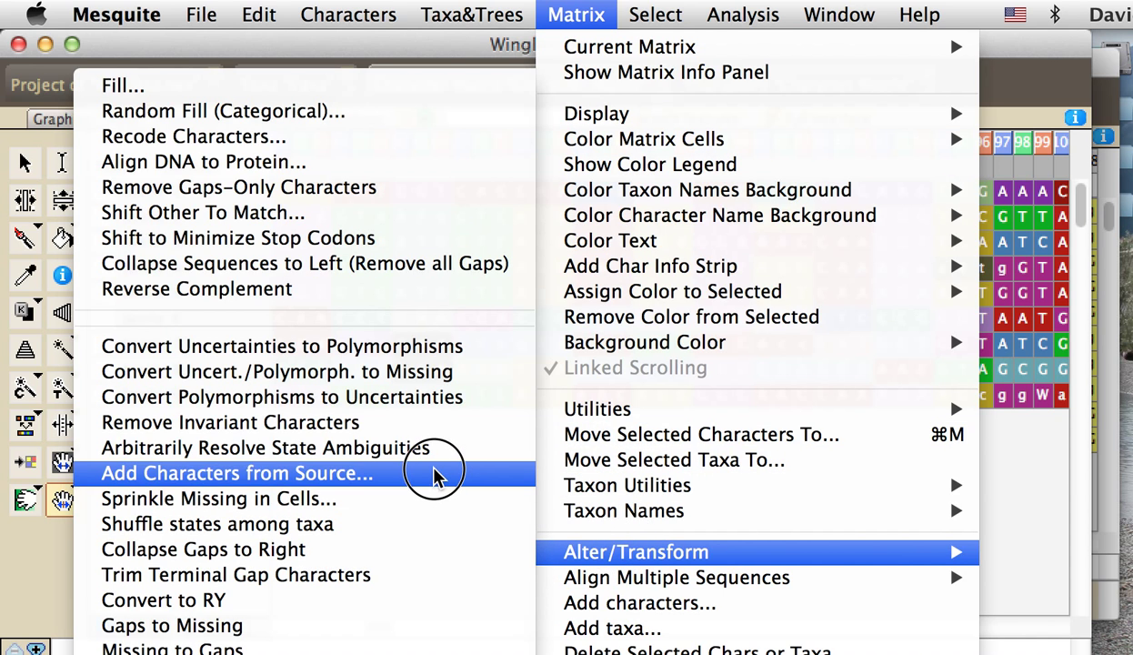
click(292, 240)
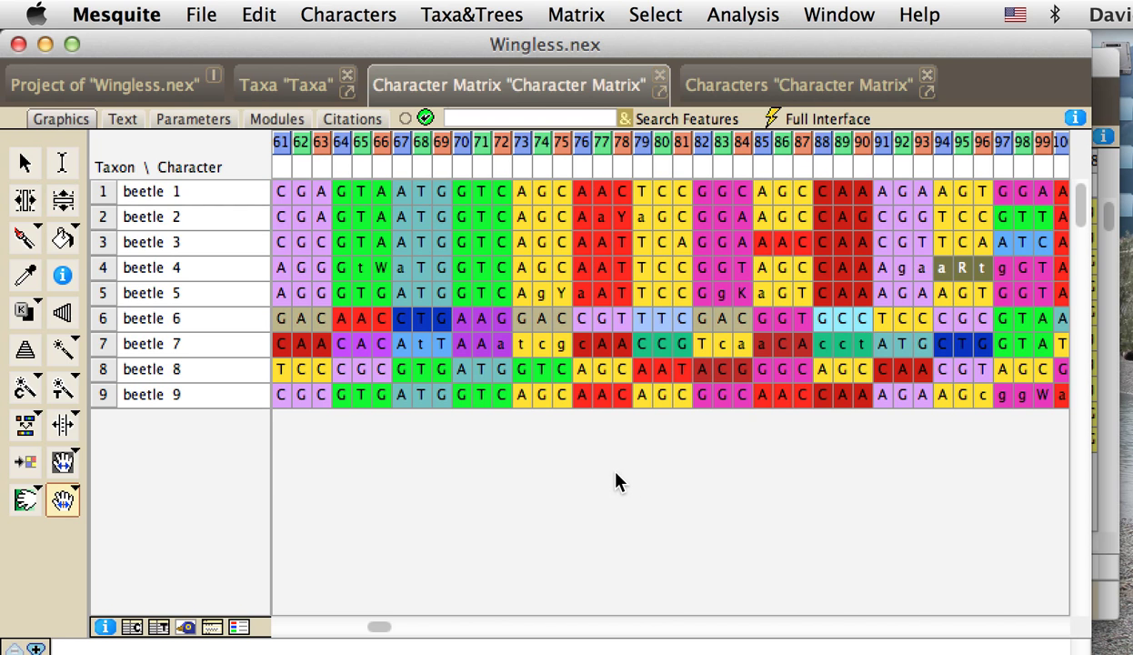
click(380, 628)
drag(380, 627, 242, 630)
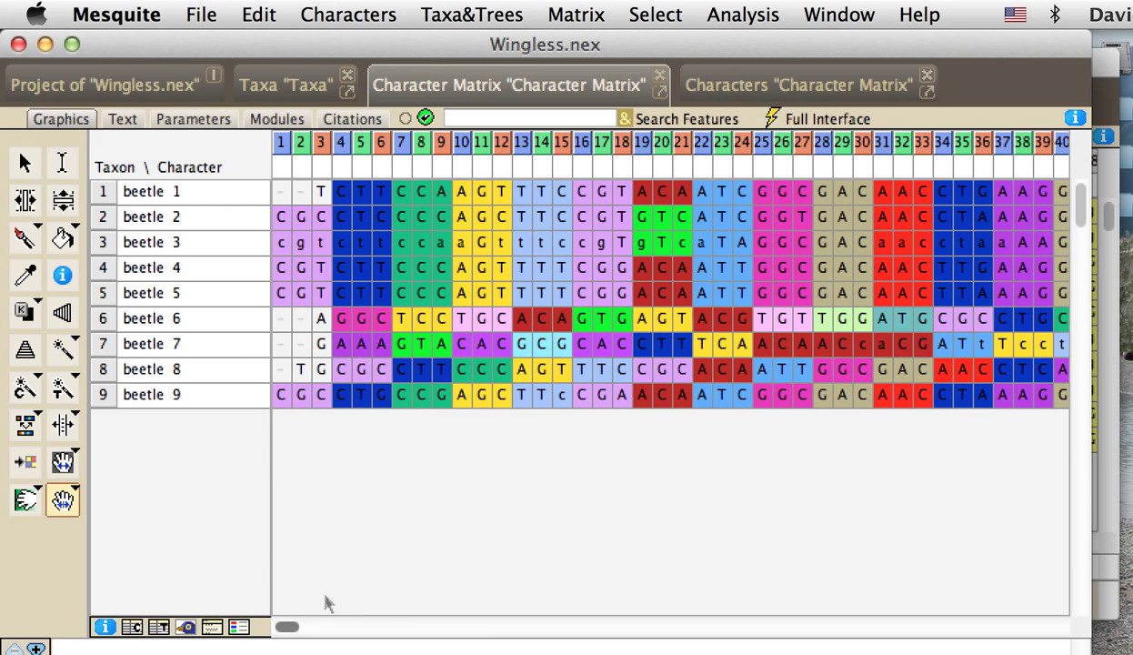
drag(288, 627, 238, 626)
Close Wingless.nex without saving, leaving the COI.nex matrix in view.
click(19, 44)
click(593, 503)
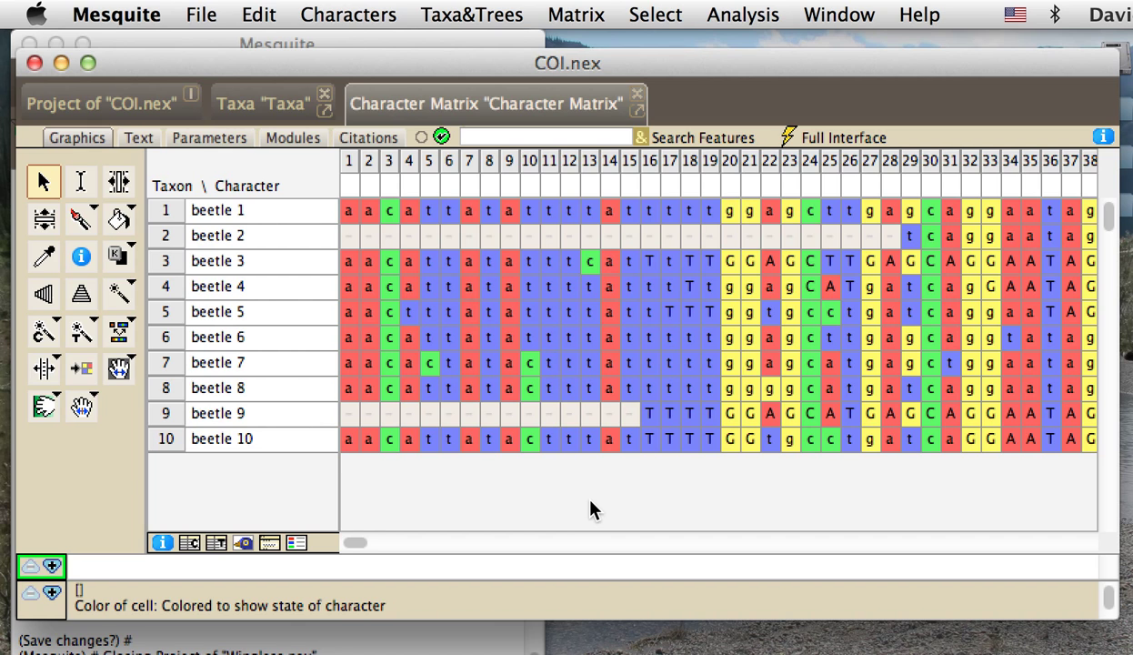
click(347, 16)
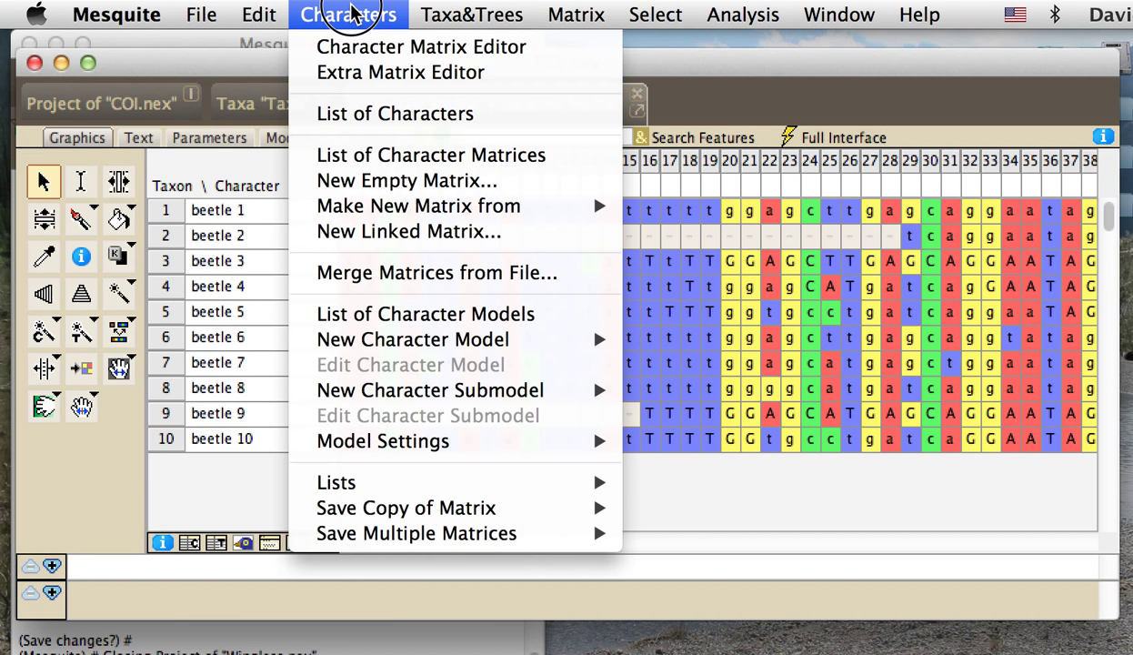
In the COI character list, add a genetic code column set to Invertebrate Mitochondrial, and assign codon positions 3, 1, 2.
click(367, 116)
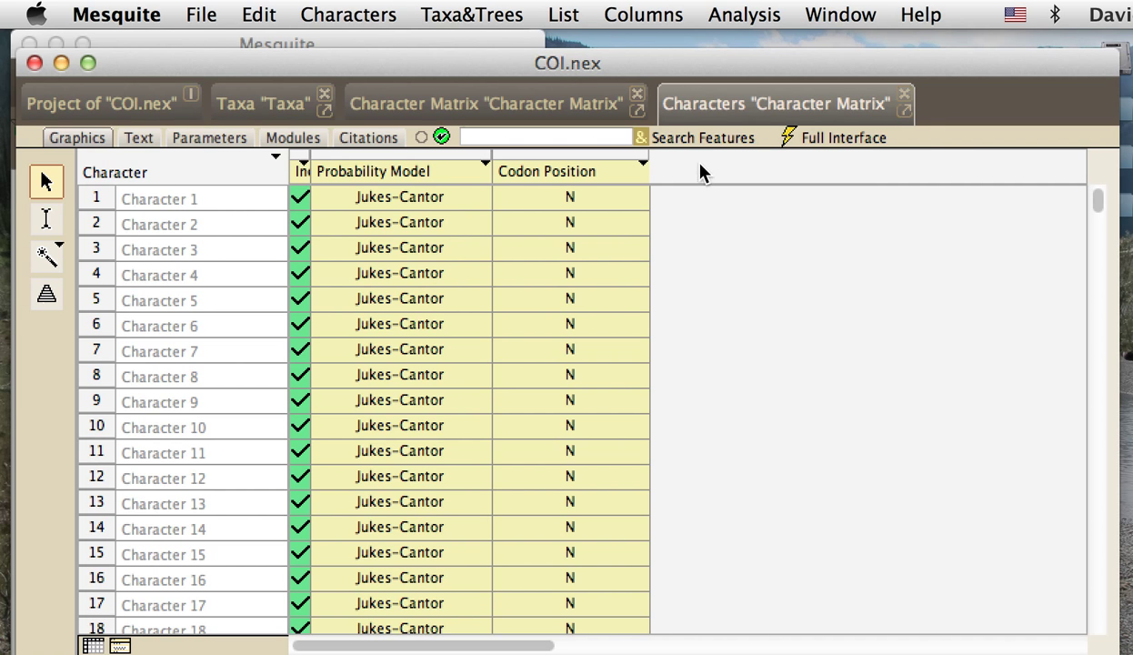
click(644, 15)
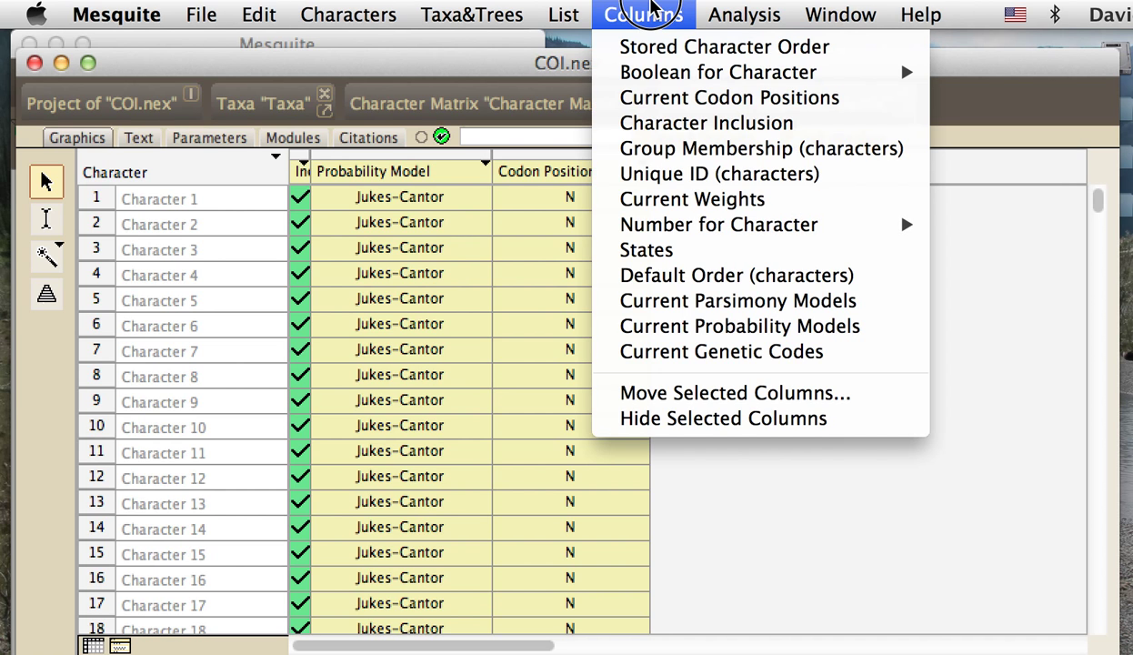
click(700, 353)
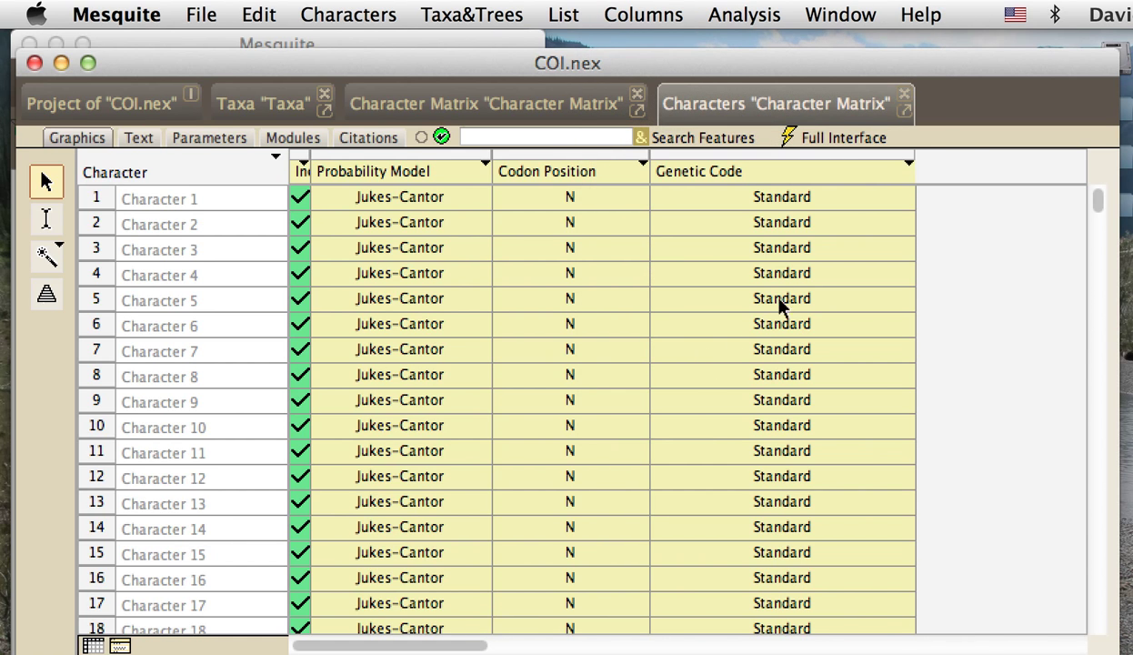
click(812, 165)
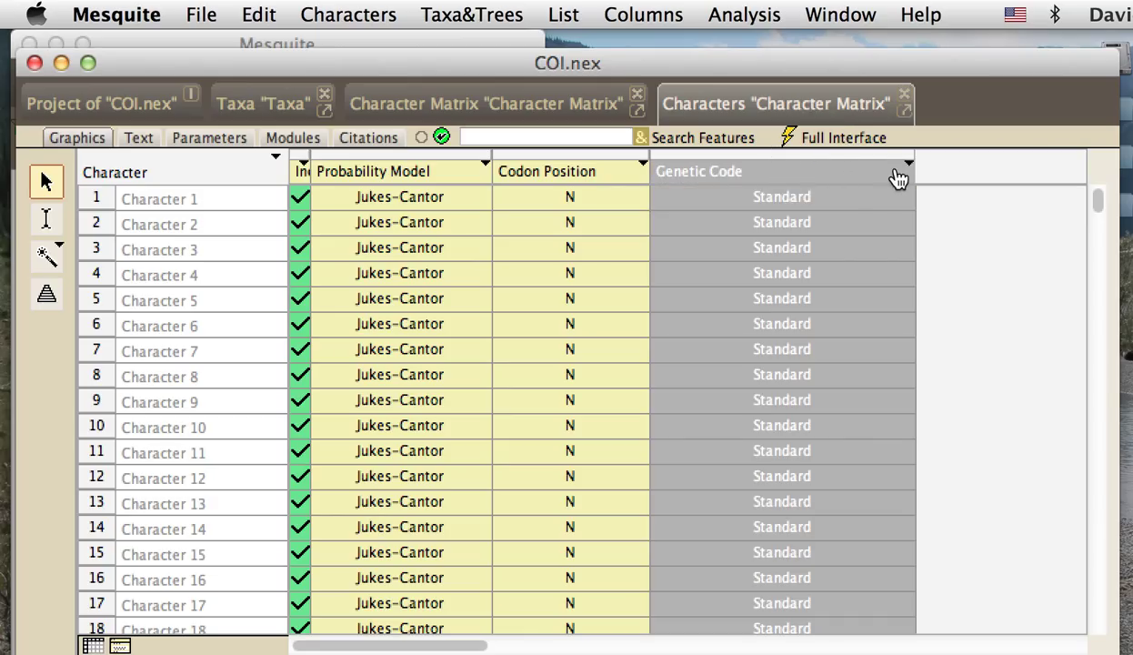
drag(904, 173, 1044, 253)
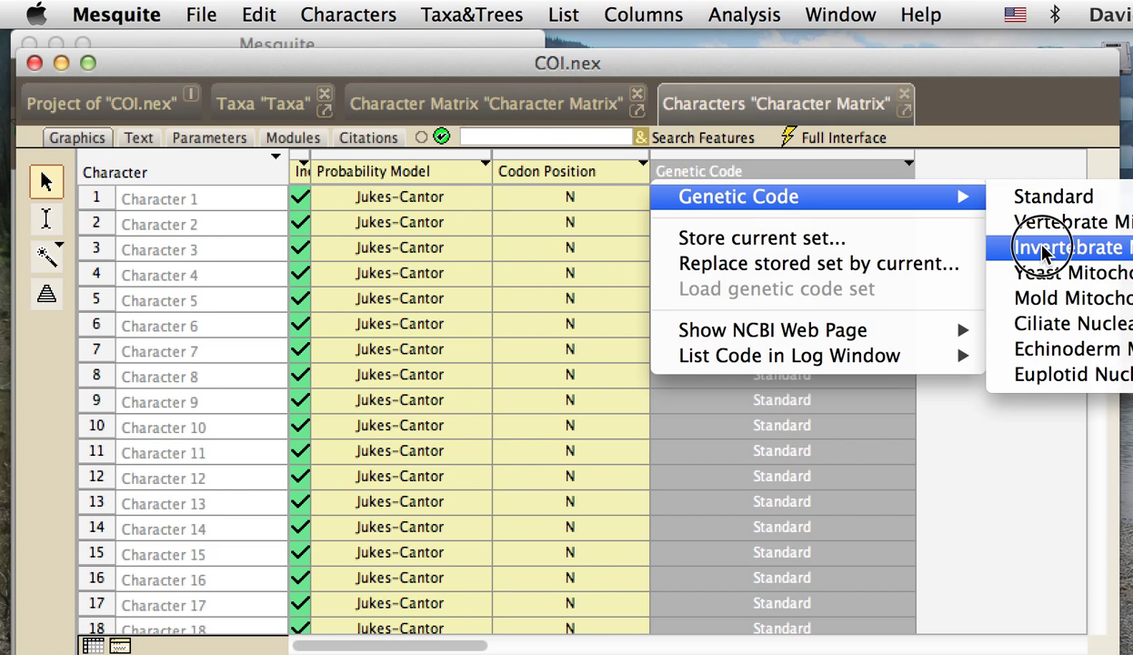
drag(1042, 247, 1044, 253)
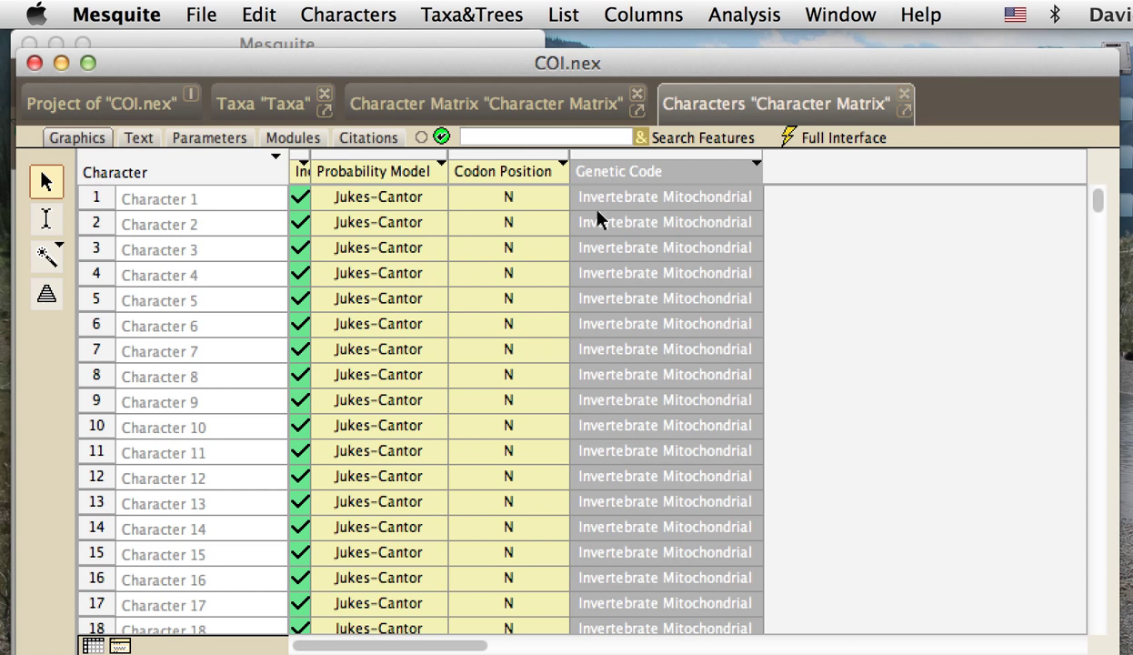
click(503, 163)
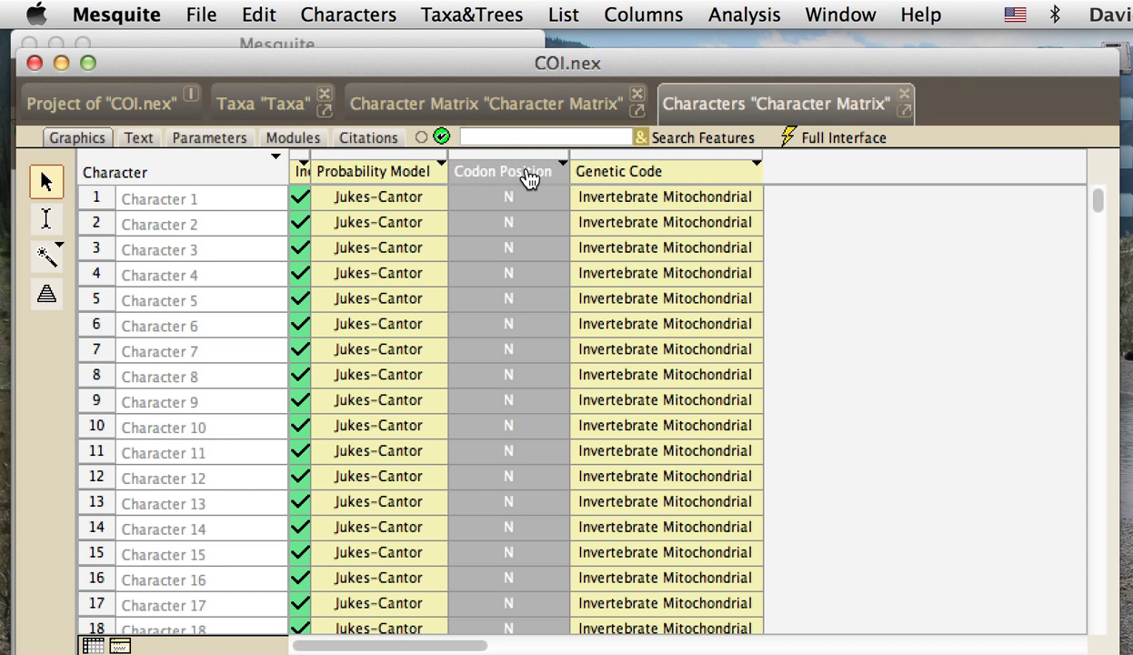
drag(529, 176, 841, 380)
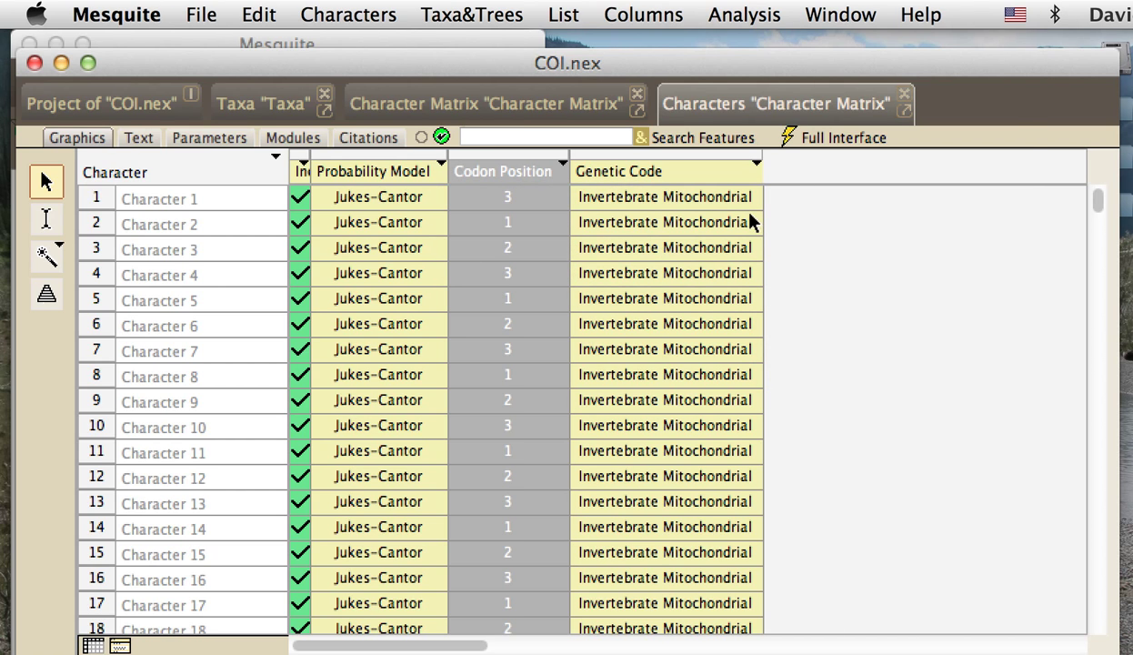
Back in the COI.nex matrix, colour each nucleotide by its codon's amino acid (Invertebrate Mitochondrial code).
click(475, 102)
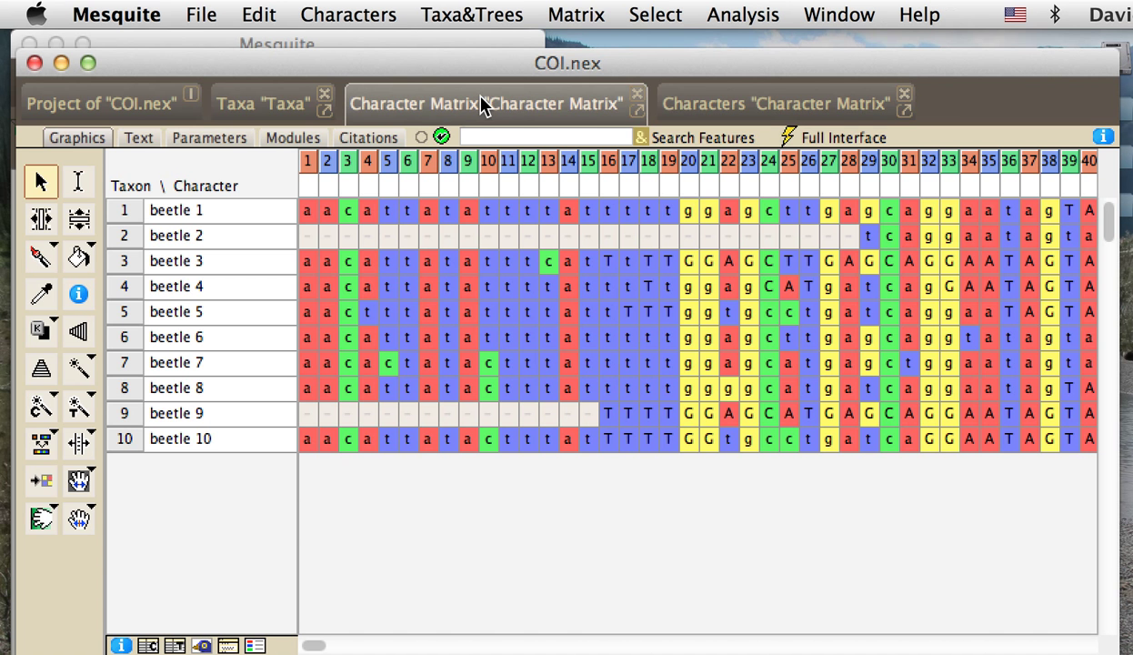
drag(576, 16, 368, 471)
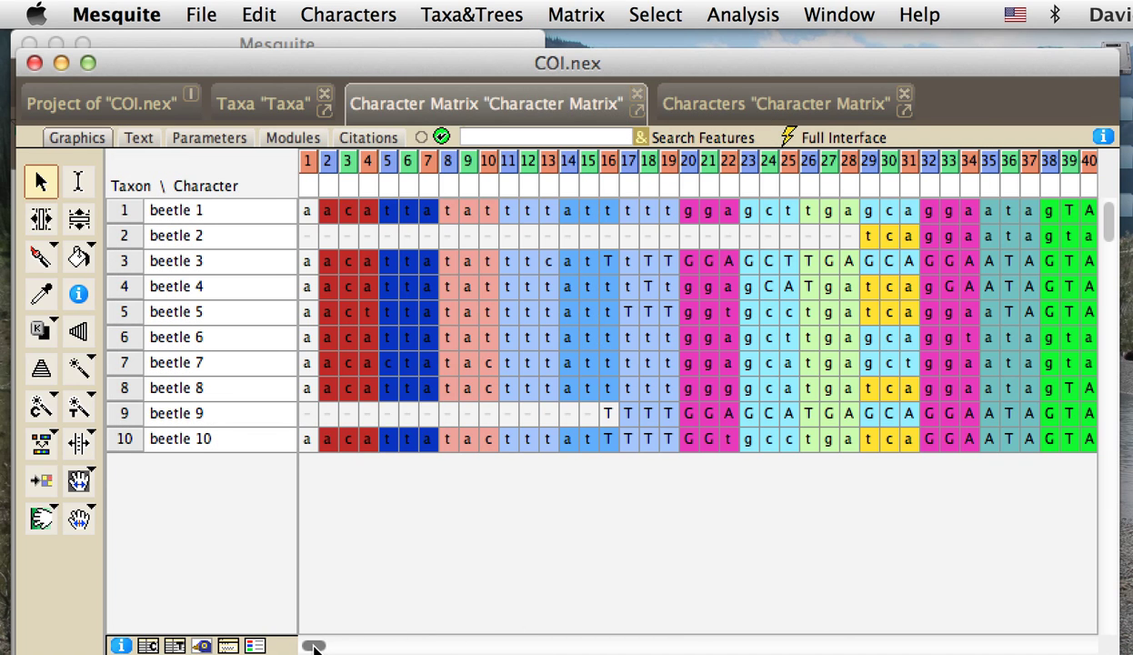
drag(314, 644, 406, 645)
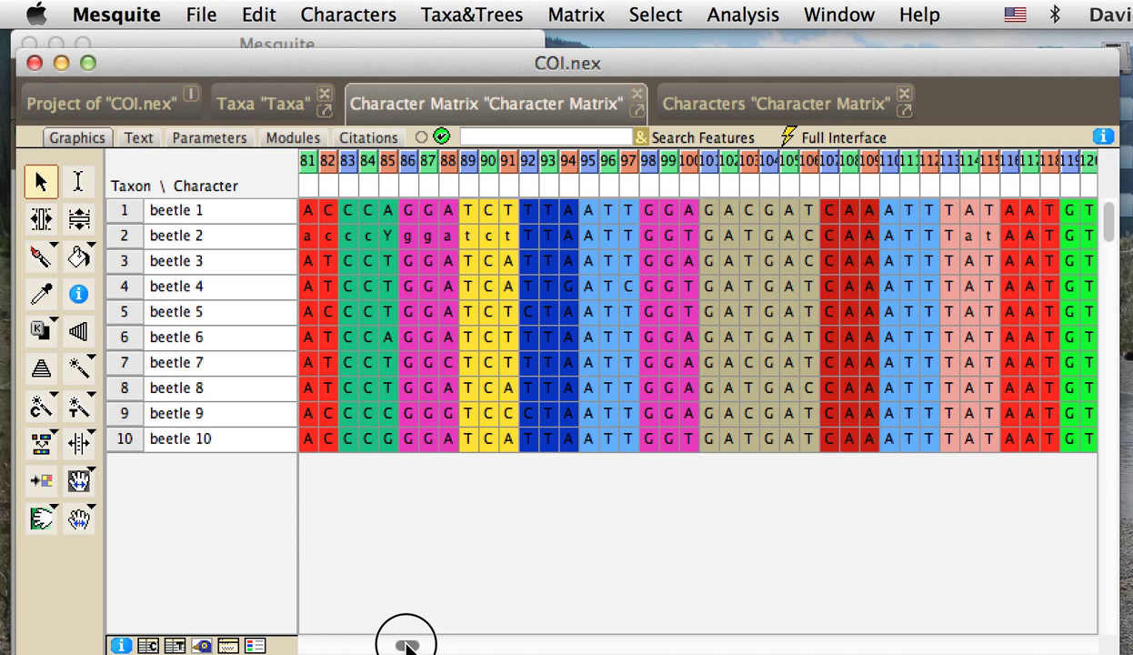
drag(406, 645, 291, 643)
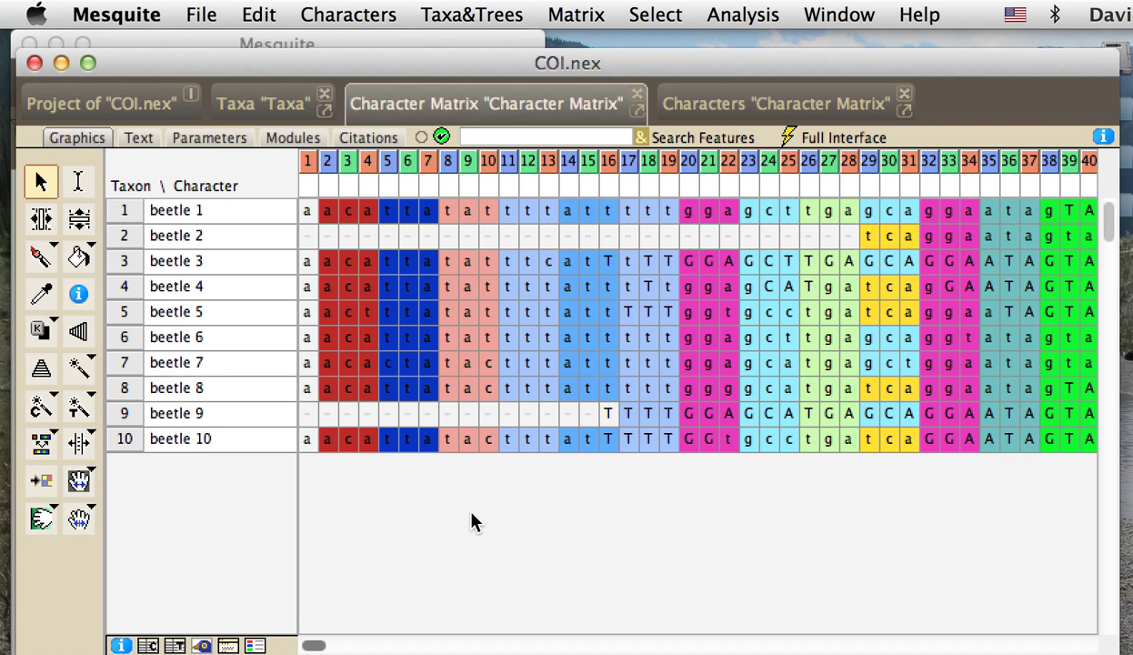